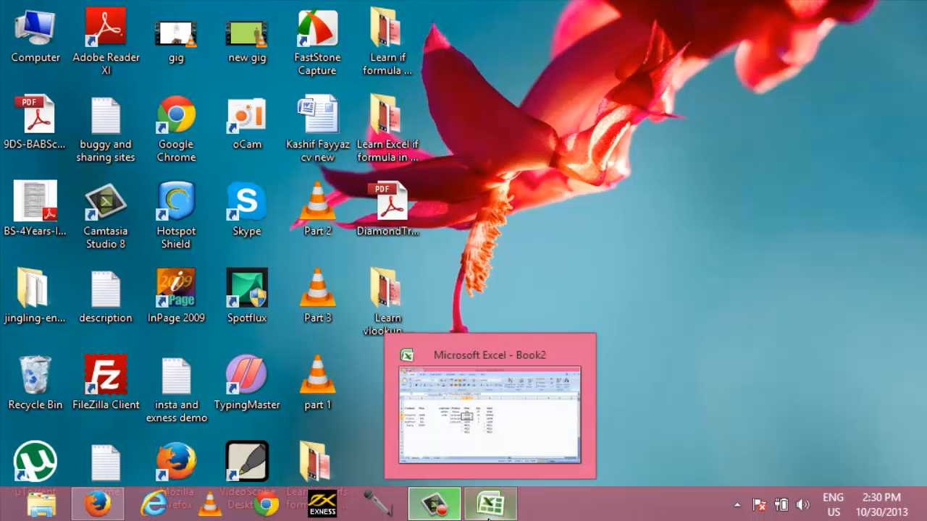
# Step: Switch to the Excel workbook Book2 and examine the Name, Class, Bio, Phy and Chem columns and the first student's marks
pyautogui.click(489, 507)
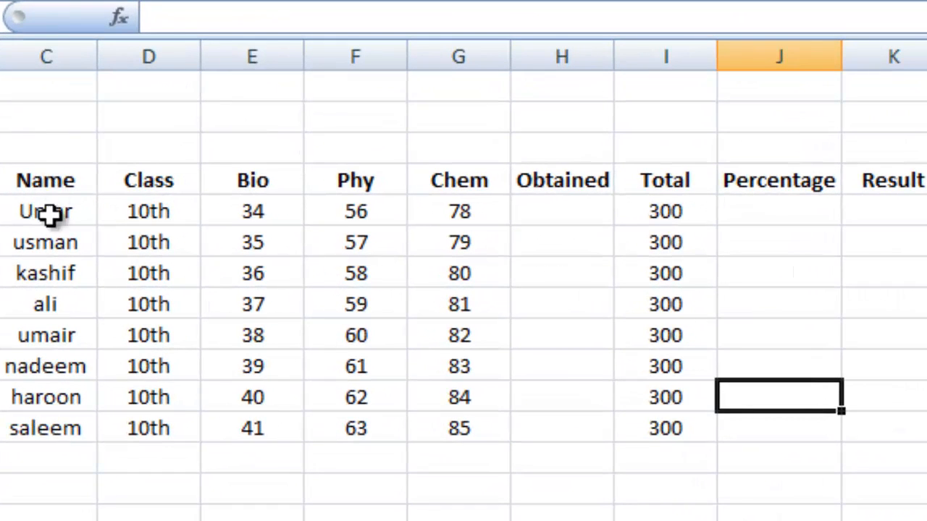
pyautogui.moveTo(72, 191); pyautogui.dragTo(88, 399)
pyautogui.moveTo(157, 181); pyautogui.dragTo(155, 415)
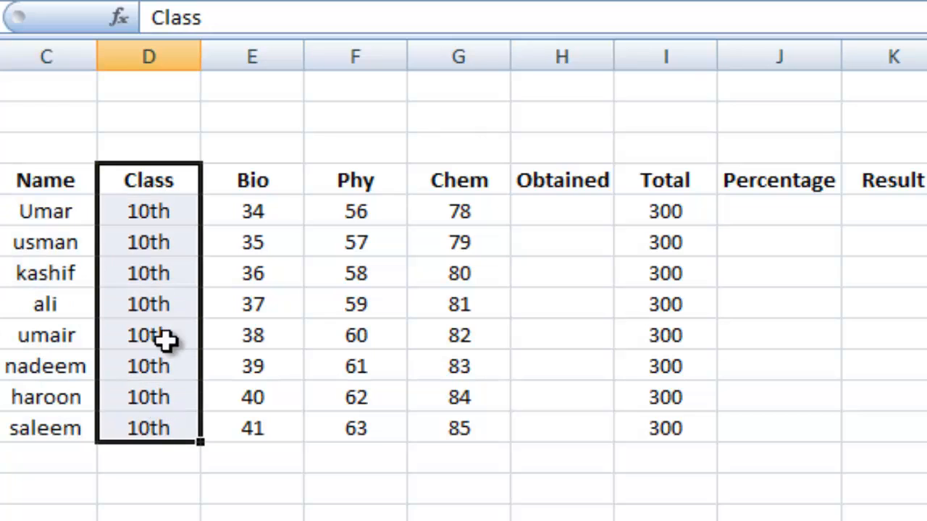
pyautogui.moveTo(253, 211); pyautogui.dragTo(252, 420)
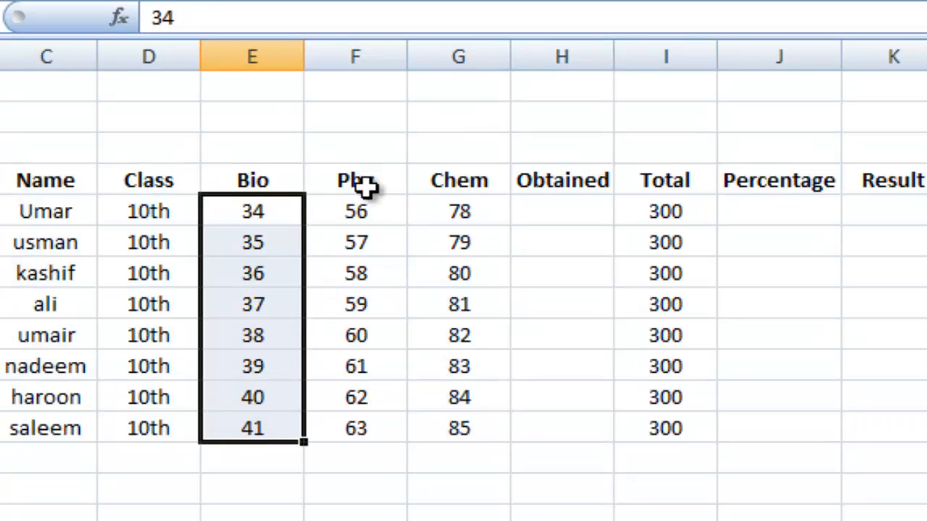
pyautogui.moveTo(364, 186); pyautogui.dragTo(374, 427)
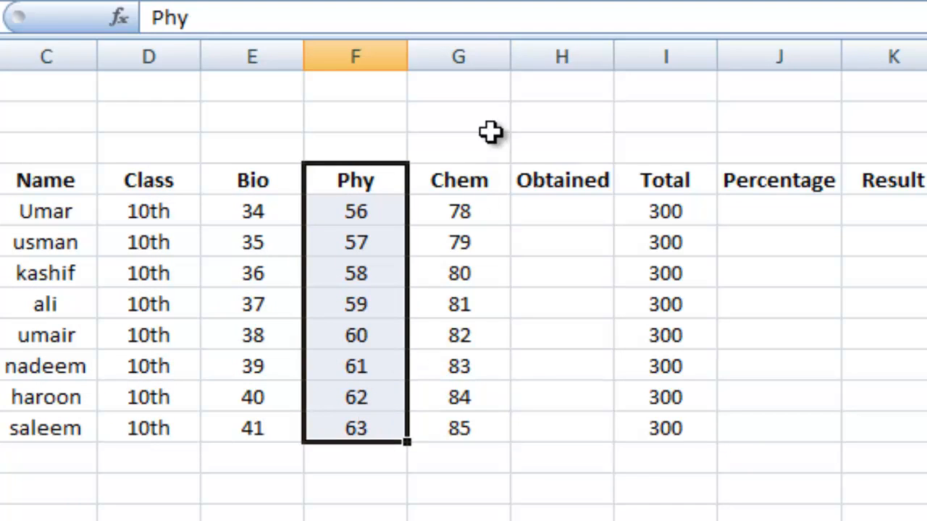
pyautogui.click(487, 182)
pyautogui.moveTo(478, 221); pyautogui.dragTo(472, 434)
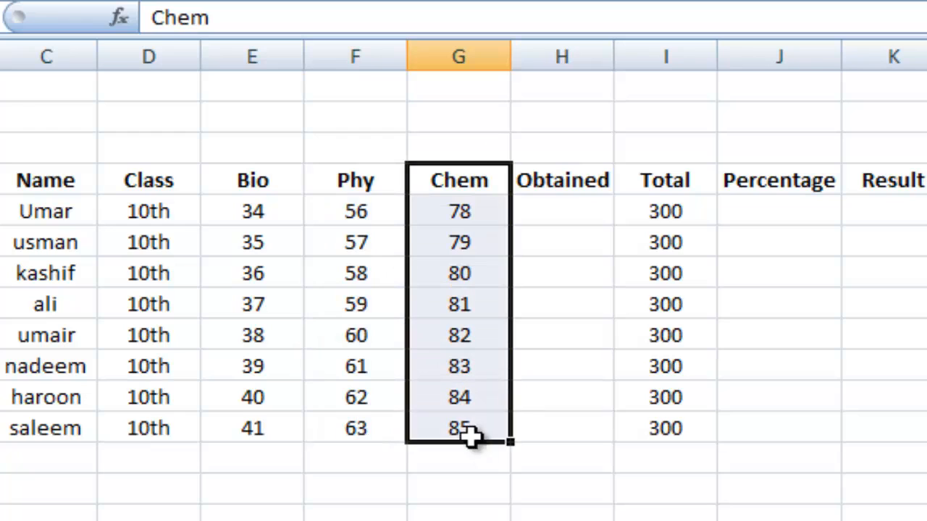
pyautogui.click(558, 219)
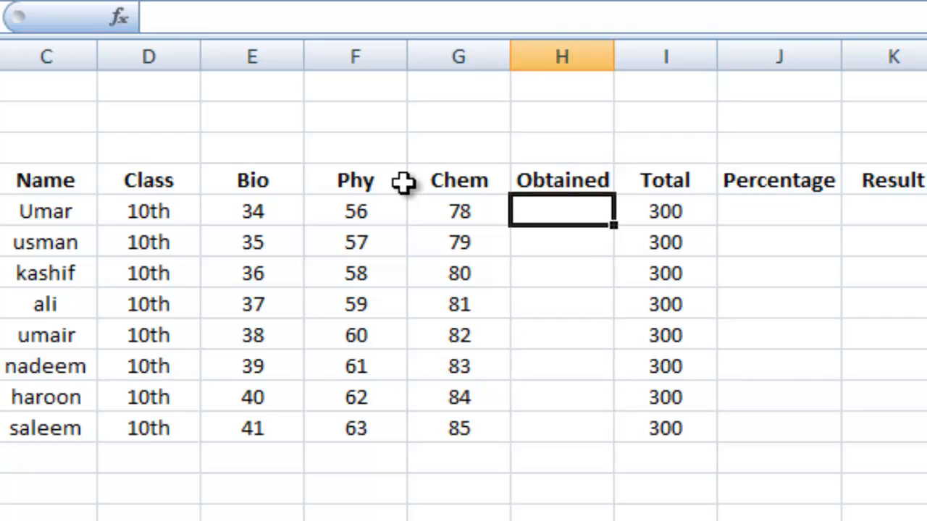
pyautogui.click(266, 210)
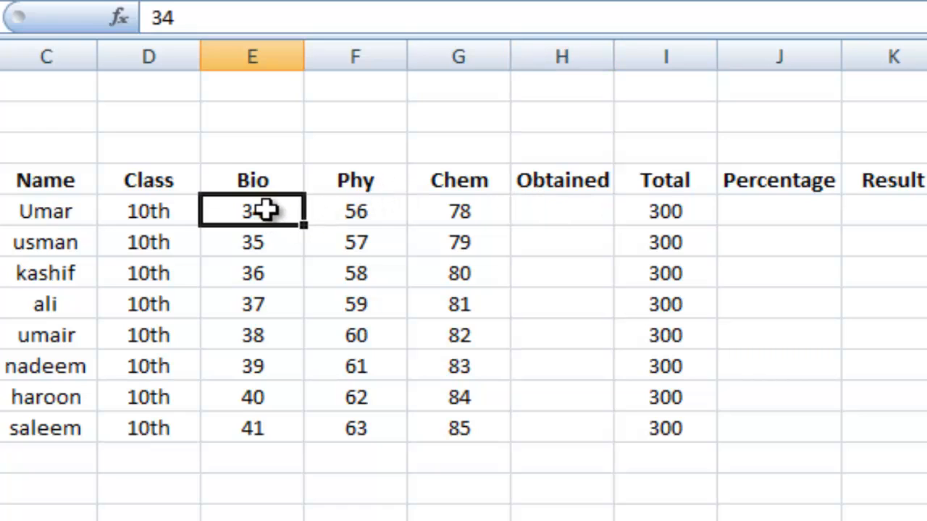
pyautogui.click(340, 210)
pyautogui.click(491, 213)
# Step: Total the first student's Bio, Phy and Chem marks in the Obtained column with =sum(E5:G5)
pyautogui.click(552, 213)
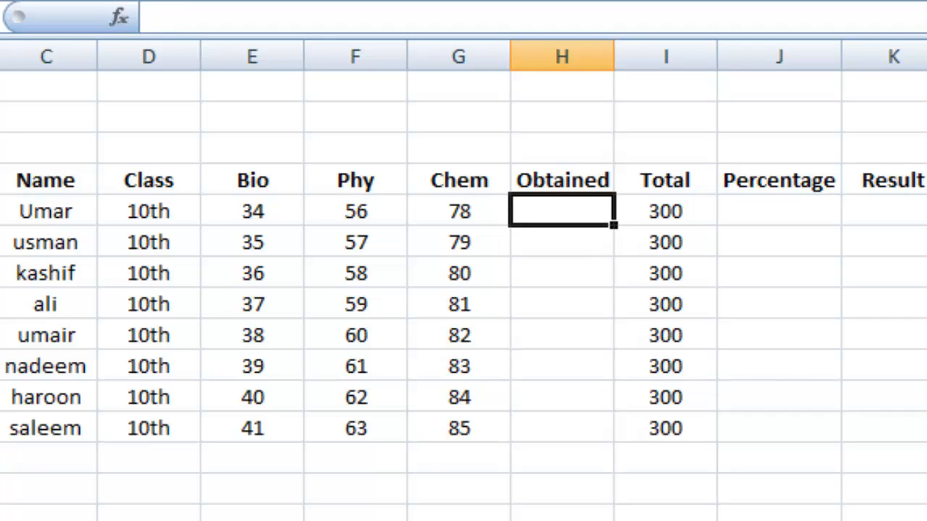
pyautogui.write('=sum')
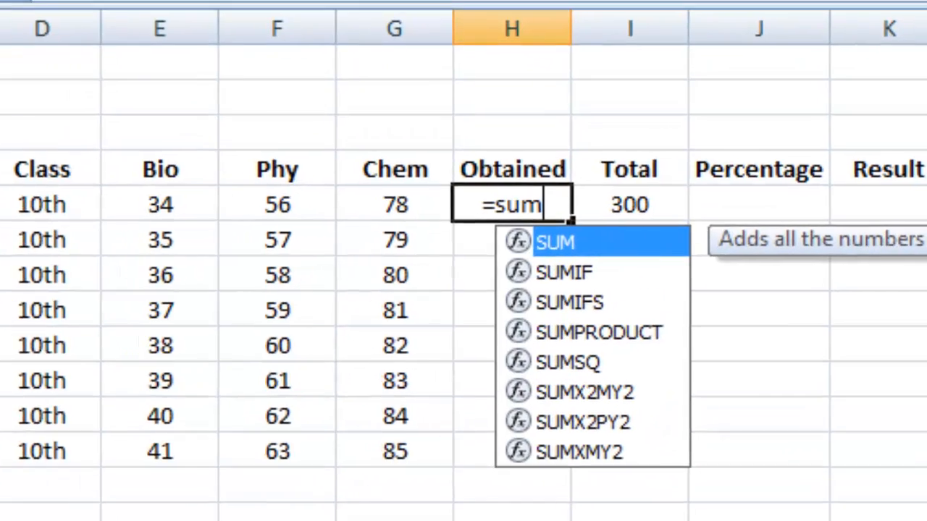
pyautogui.write('(')
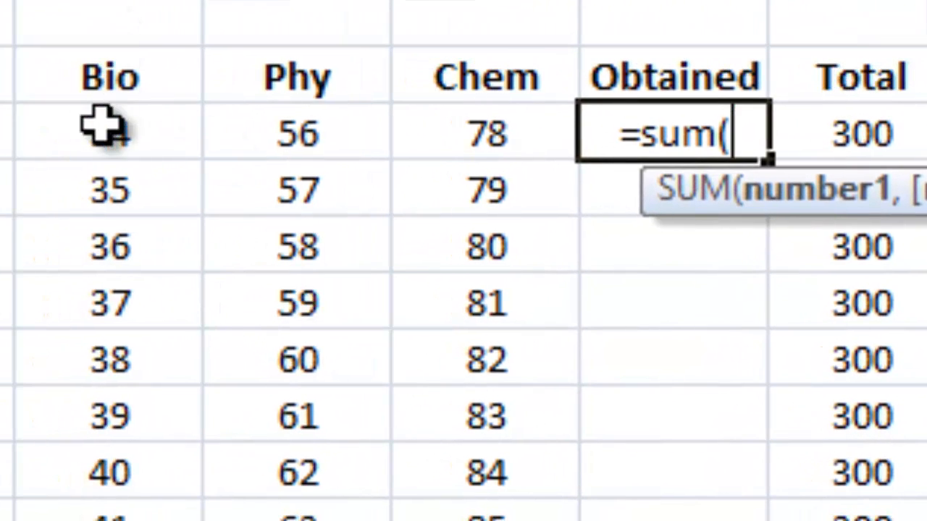
pyautogui.moveTo(99, 124); pyautogui.dragTo(447, 138)
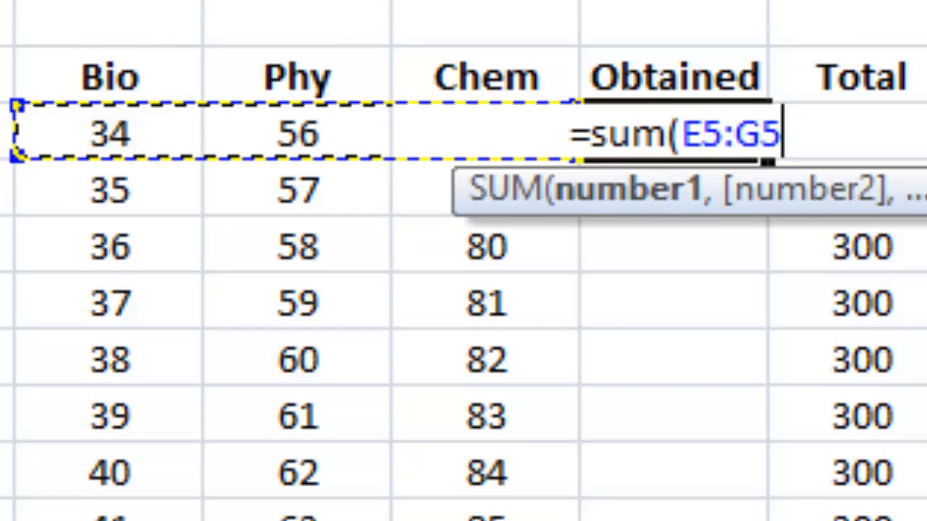
pyautogui.write(')')
pyautogui.press('Return')
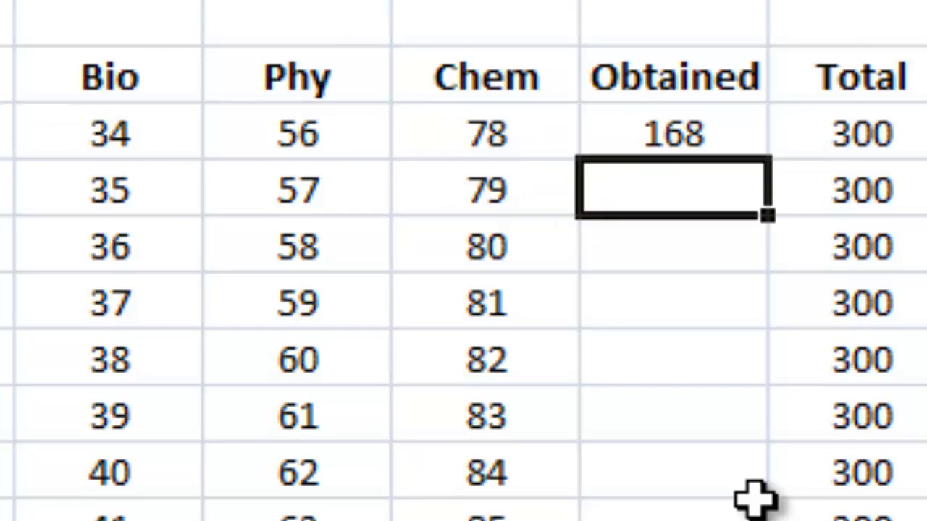
# Step: Fill the sum formula from the first Obtained cell down to the last student's row
pyautogui.click(717, 126)
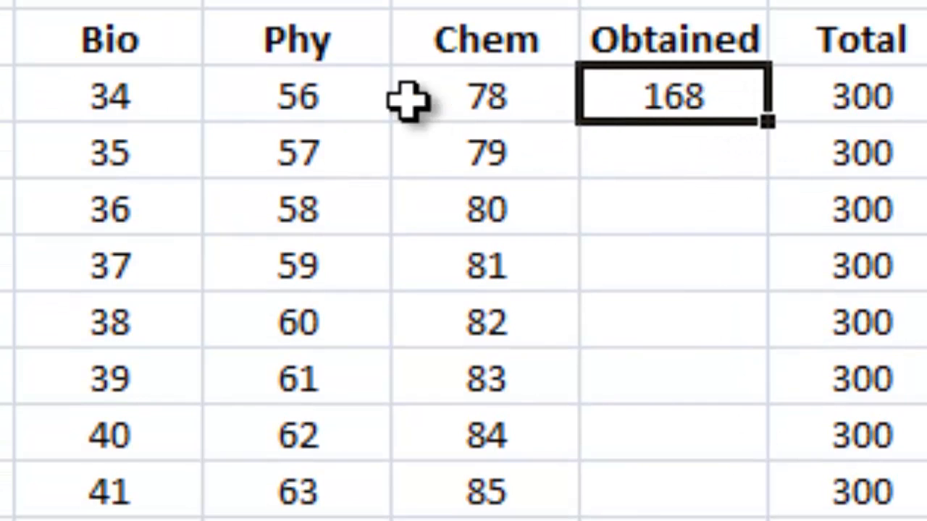
pyautogui.moveTo(162, 89); pyautogui.dragTo(572, 91)
pyautogui.click(654, 93)
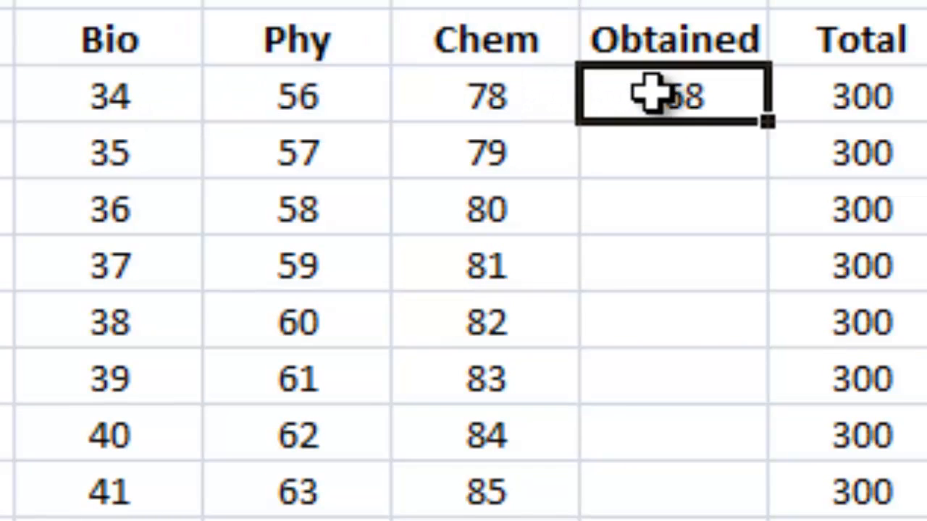
pyautogui.moveTo(769, 124); pyautogui.dragTo(745, 496)
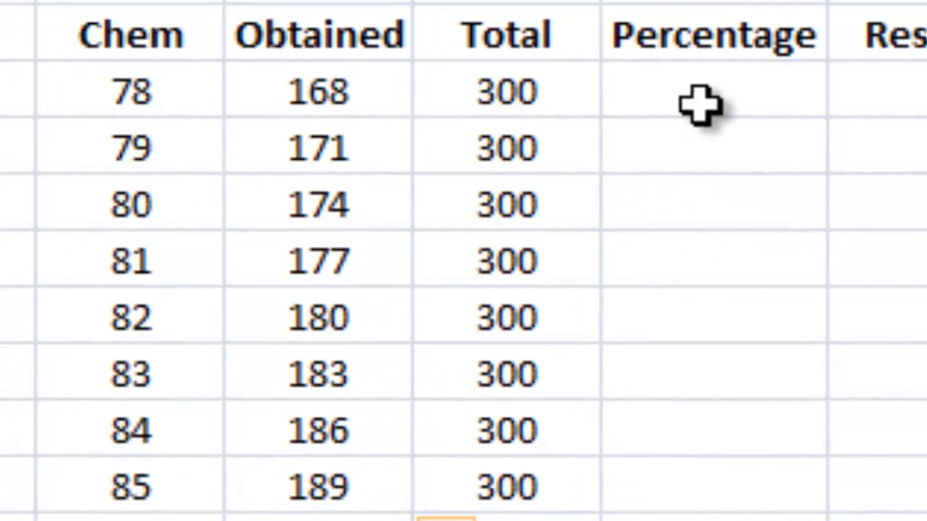
# Step: Calculate the first student's Percentage by dividing obtained by total marks with =H5/I5
pyautogui.click(701, 102)
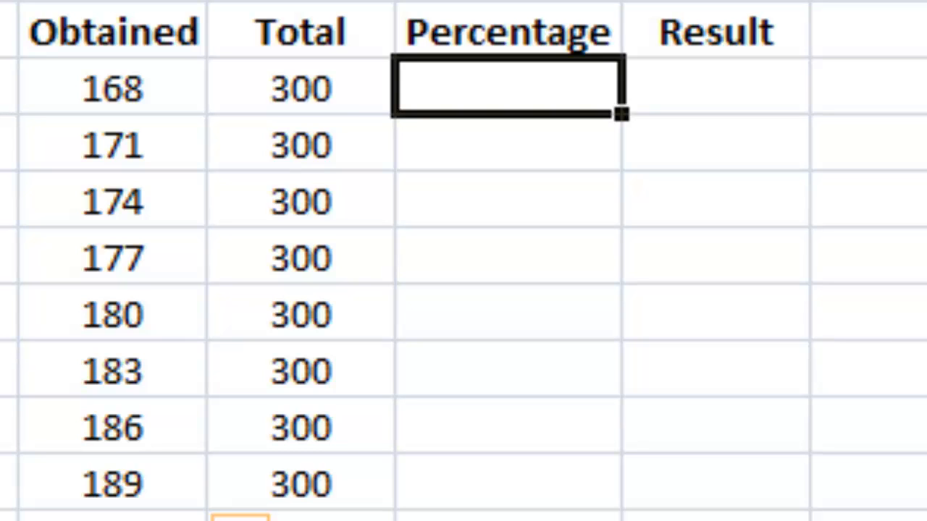
pyautogui.write('=')
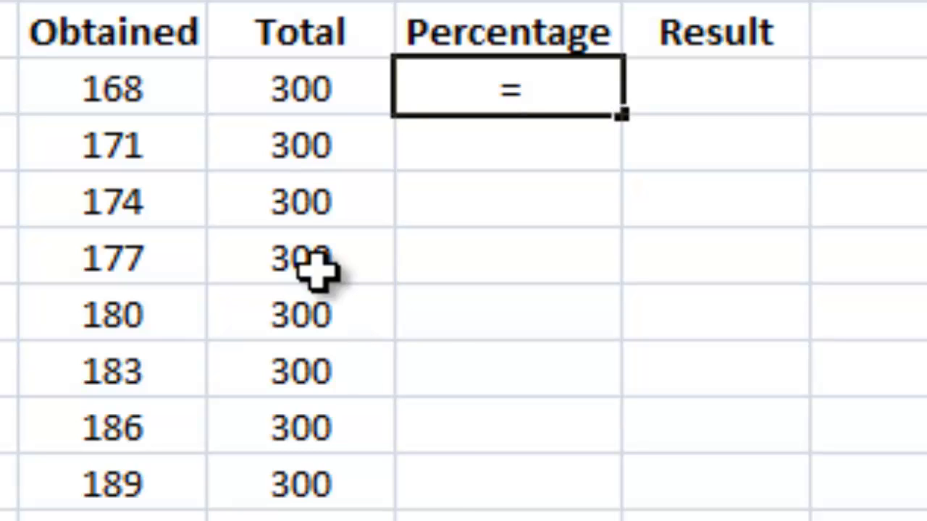
pyautogui.click(149, 88)
pyautogui.write('/')
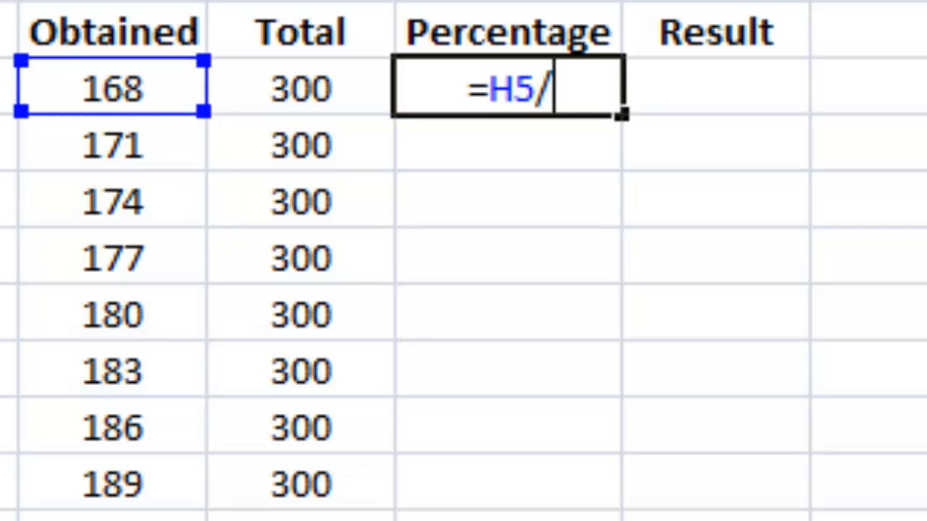
pyautogui.click(310, 90)
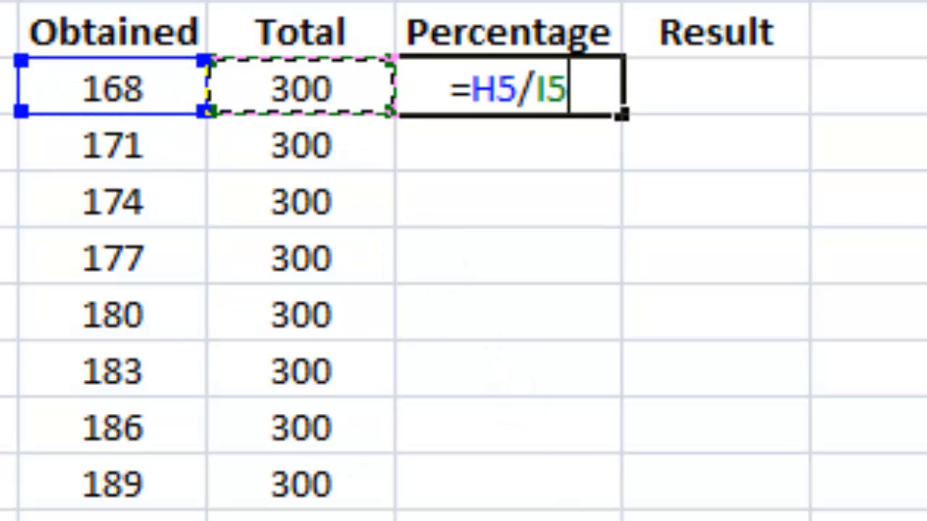
pyautogui.press('Return')
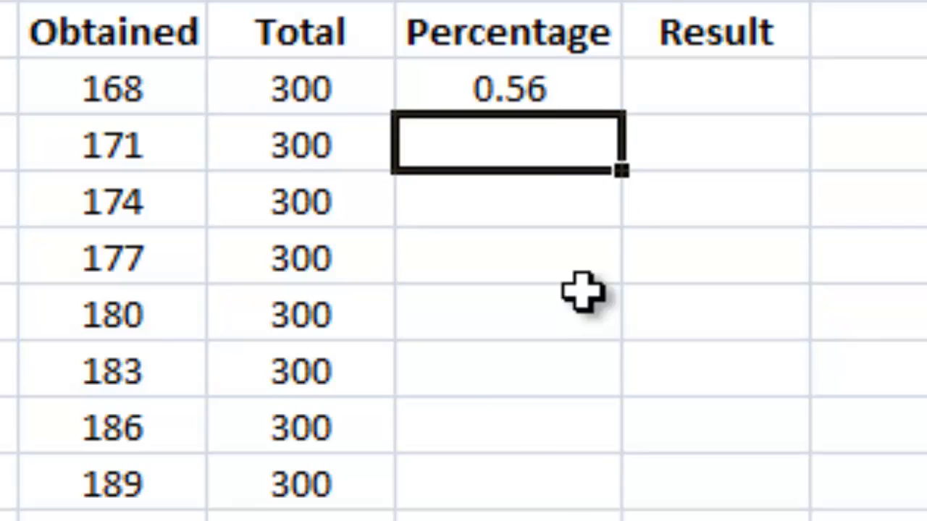
# Step: Format the first student's Percentage cell in Percent Style with two decimal places
pyautogui.click(570, 88)
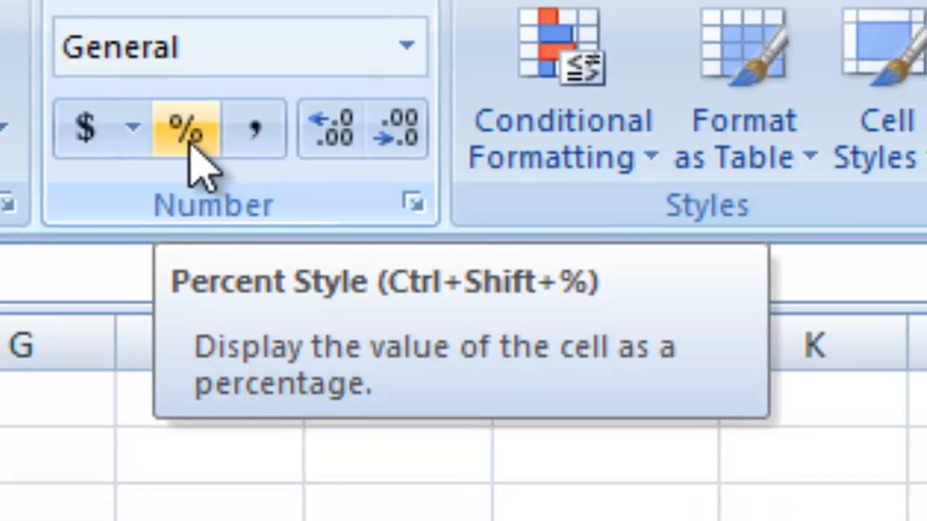
pyautogui.click(196, 174)
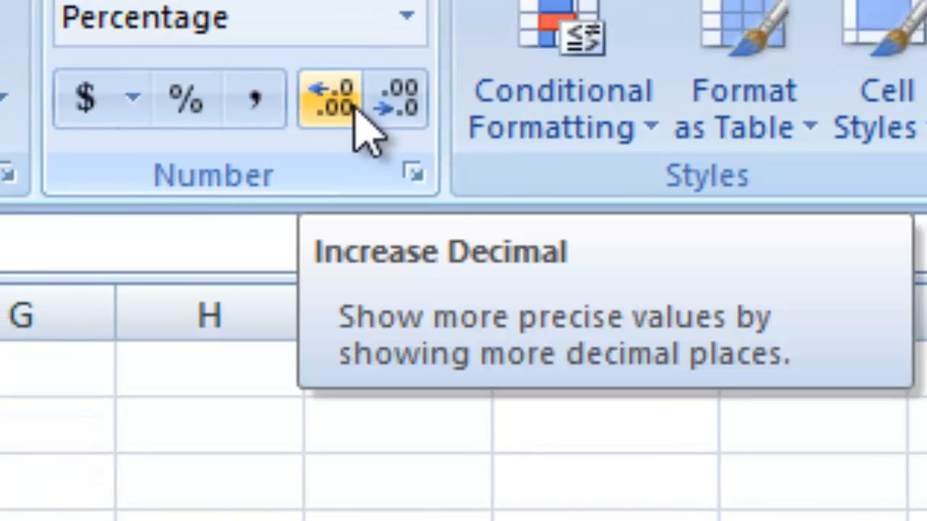
pyautogui.click(355, 112)
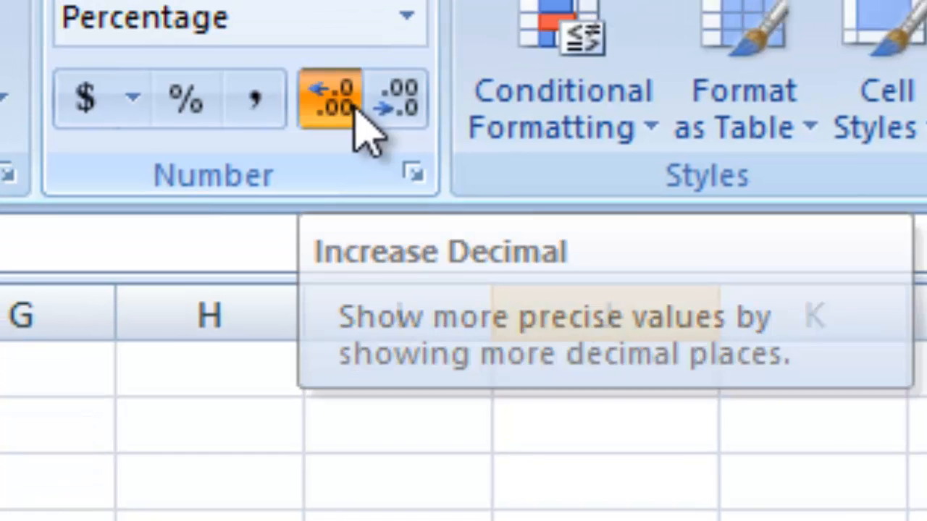
pyautogui.click(355, 114)
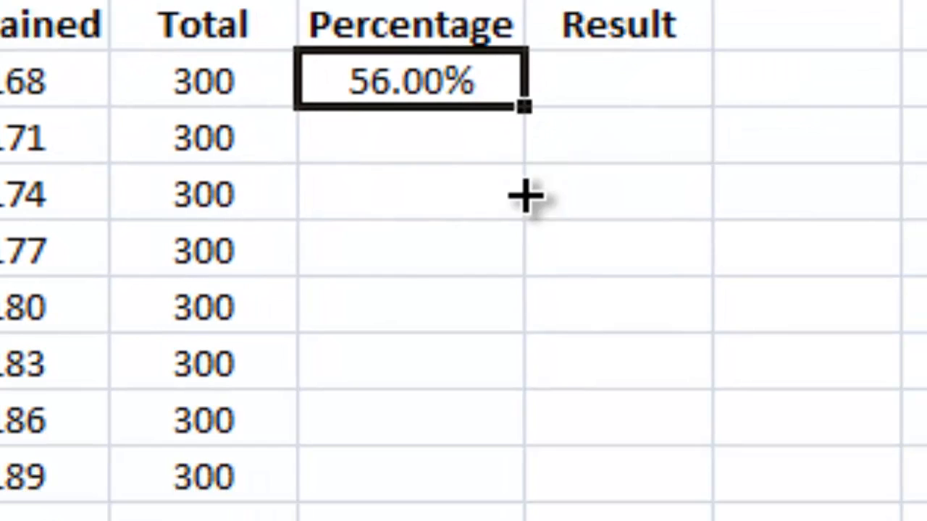
# Step: Fill the percentage formula down to the last student's row and select the filled Percentage values
pyautogui.moveTo(525, 197); pyautogui.dragTo(529, 496)
pyautogui.click(399, 516)
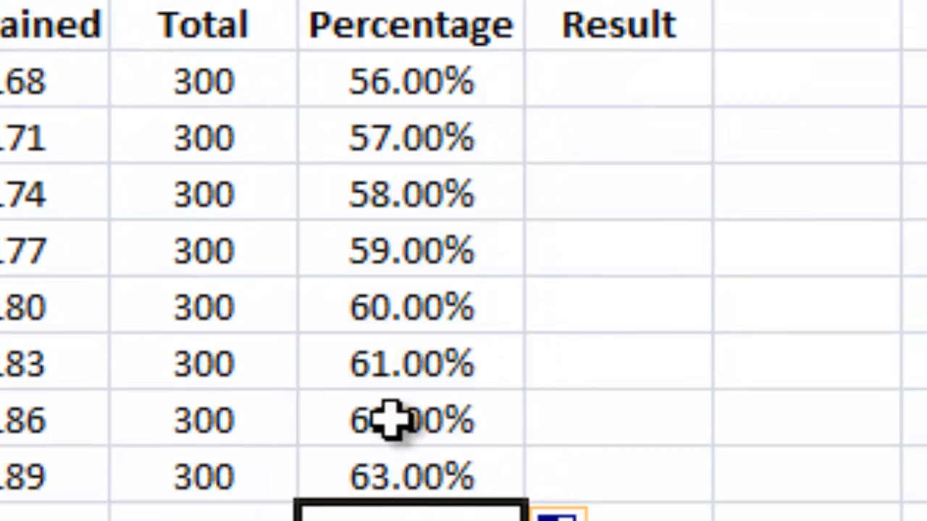
pyautogui.moveTo(403, 97); pyautogui.dragTo(422, 520)
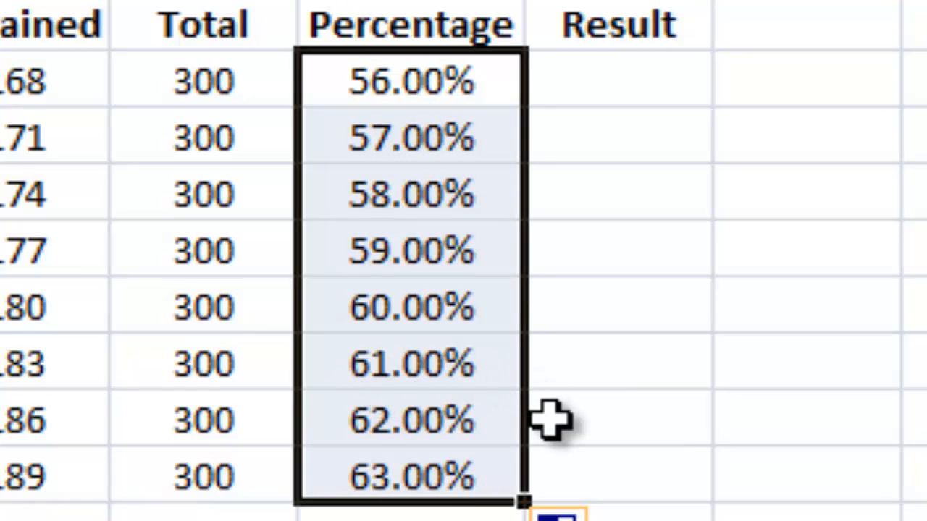
# Step: Enter "pass" as the first student's Result
pyautogui.click(606, 96)
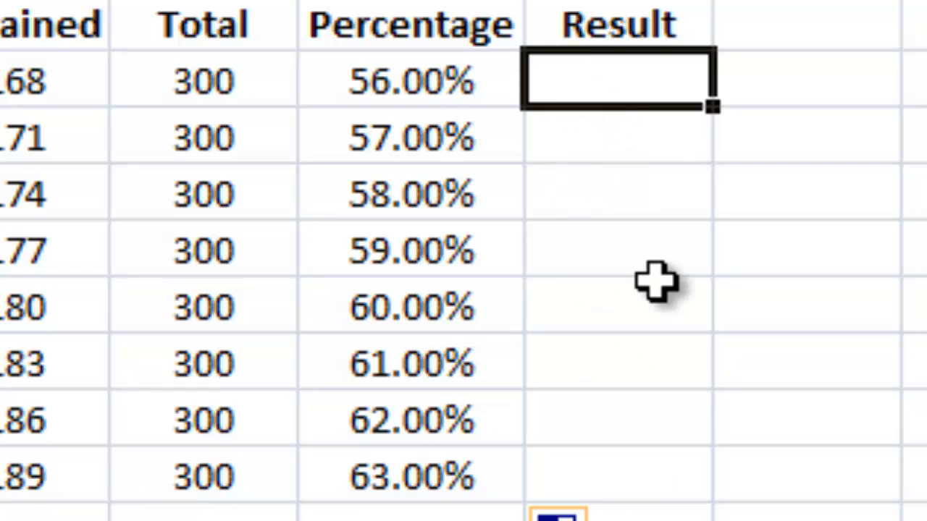
pyautogui.write('pass')
pyautogui.press('Return')
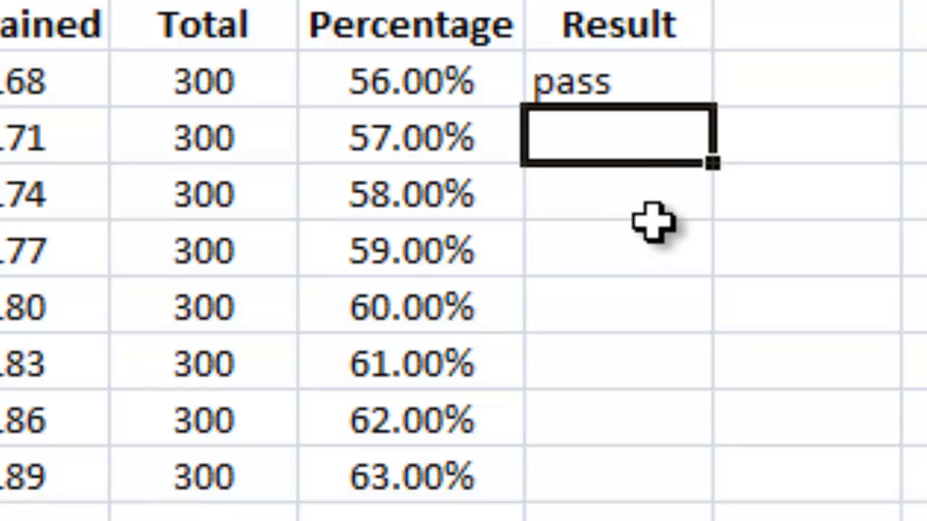
pyautogui.click(650, 79)
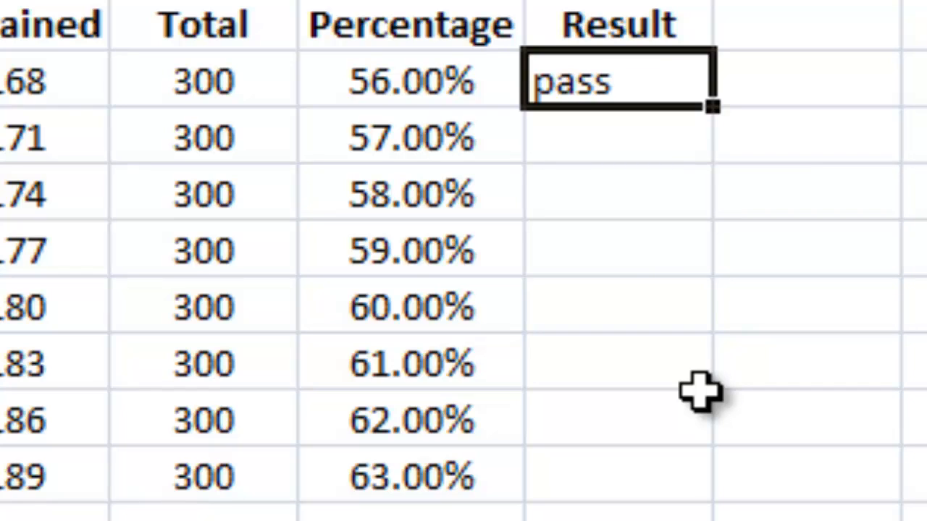
pyautogui.write('phy')
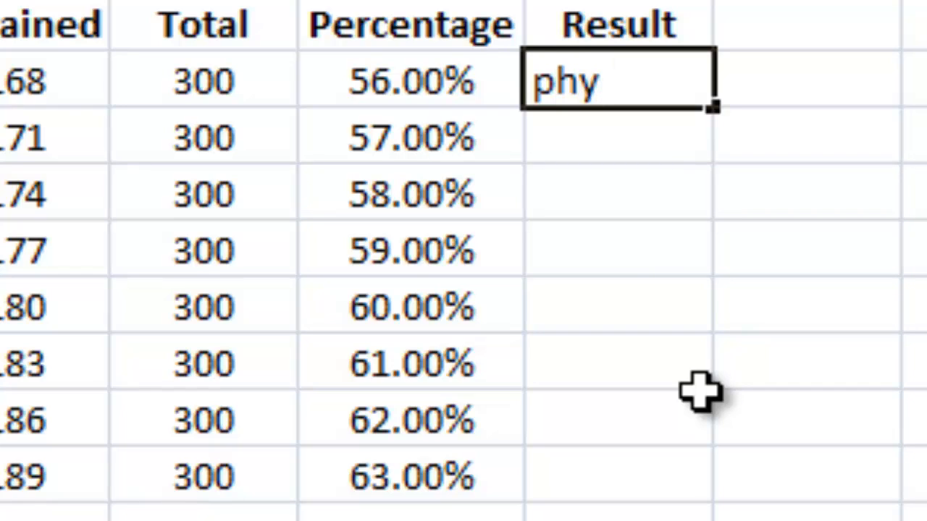
pyautogui.press('BackSpace')
pyautogui.press('BackSpace')
pyautogui.press('BackSpace')
pyautogui.write('chem')
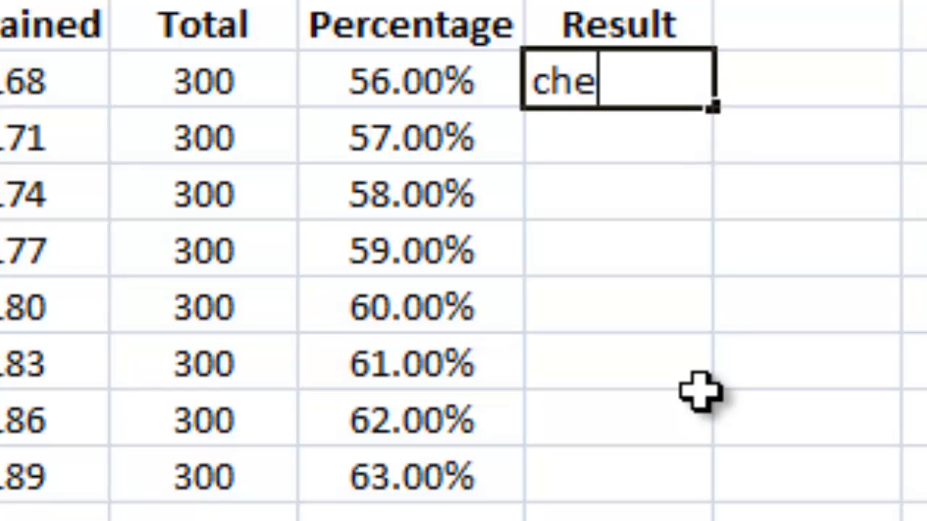
pyautogui.press('BackSpace')
pyautogui.press('BackSpace')
pyautogui.press('BackSpace')
pyautogui.press('BackSpace')
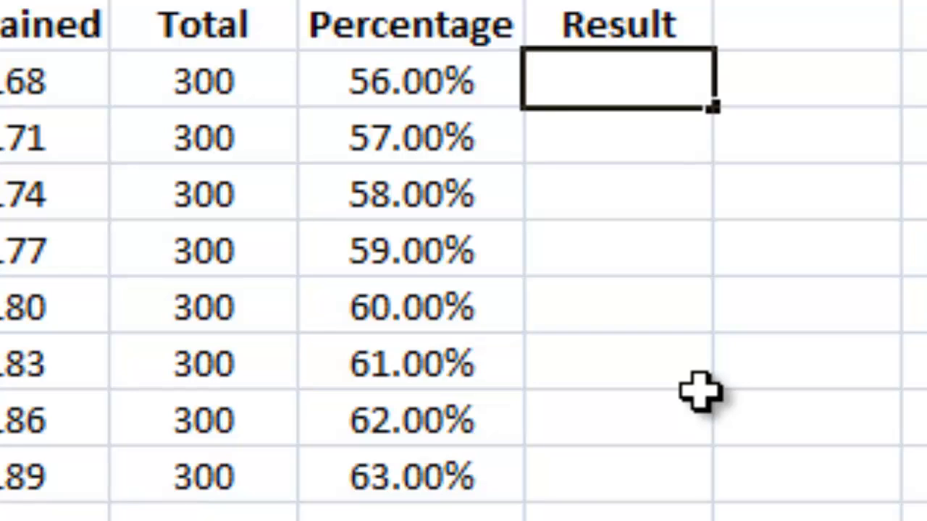
pyautogui.write('bio, phy')
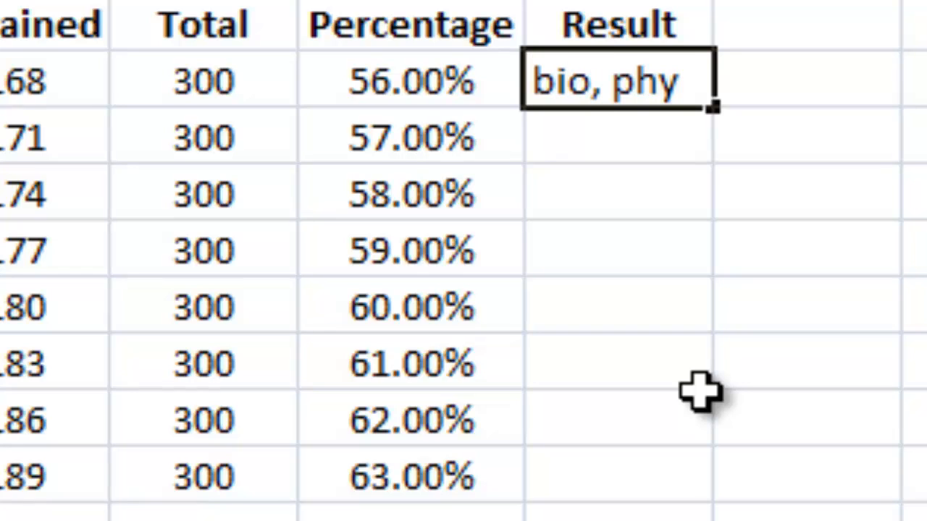
pyautogui.press('BackSpace')
pyautogui.press('BackSpace')
pyautogui.press('BackSpace')
pyautogui.press('BackSpace')
pyautogui.press('BackSpace')
pyautogui.press('BackSpace')
pyautogui.press('BackSpace')
pyautogui.press('BackSpace')
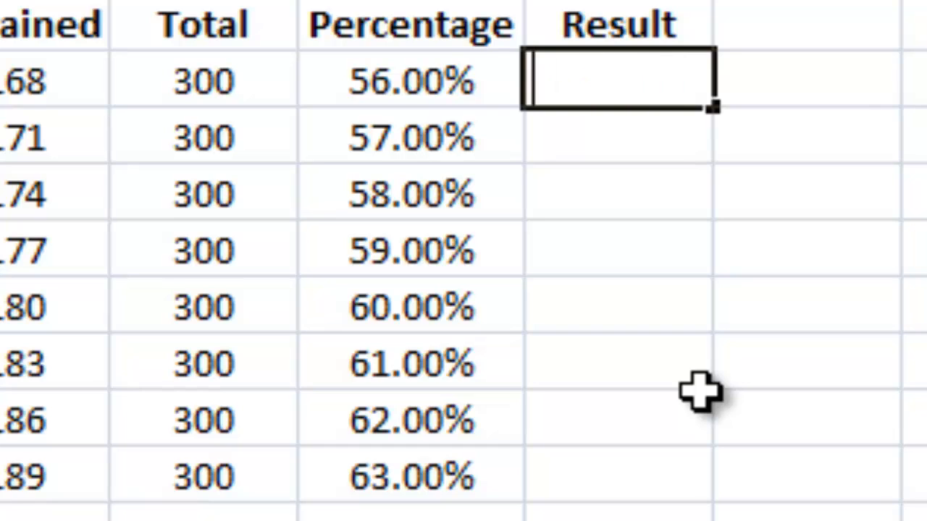
pyautogui.write('fail')
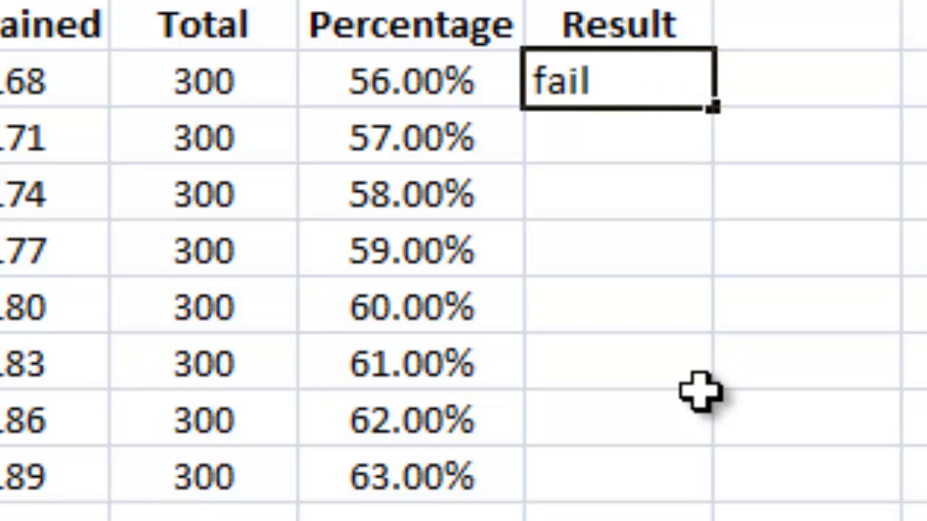
pyautogui.click(741, 225)
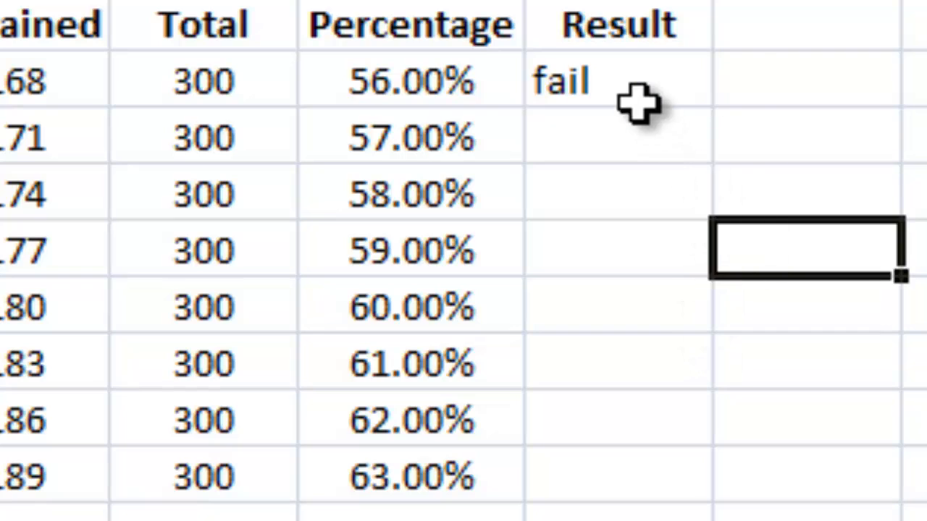
pyautogui.click(637, 101)
pyautogui.press('Delete')
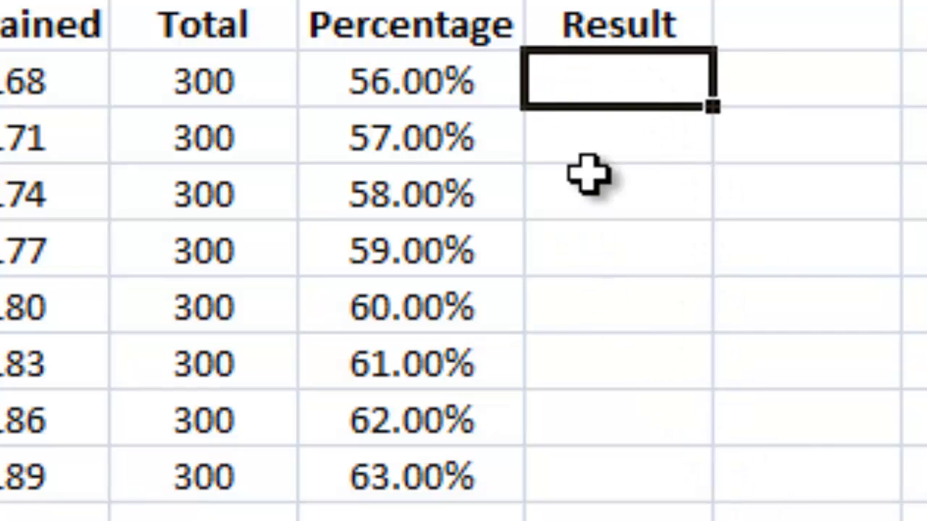
pyautogui.click(612, 155)
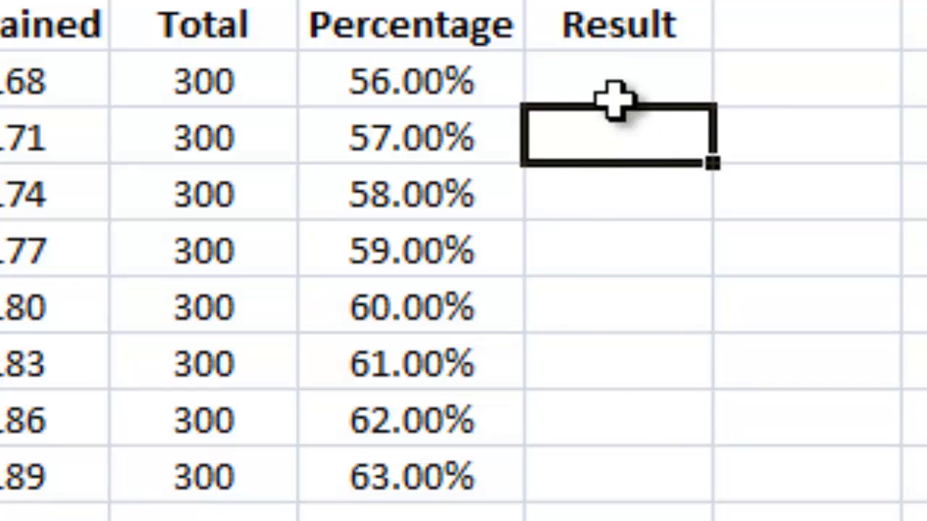
# Step: Start the first student's Result formula with =IF(AND( and the Bio mark condition E5<40
pyautogui.click(619, 80)
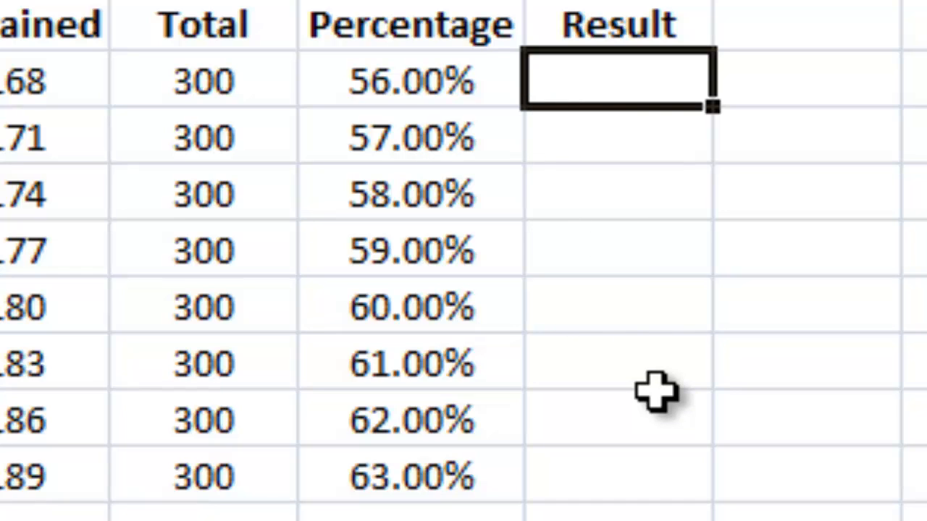
pyautogui.write('=')
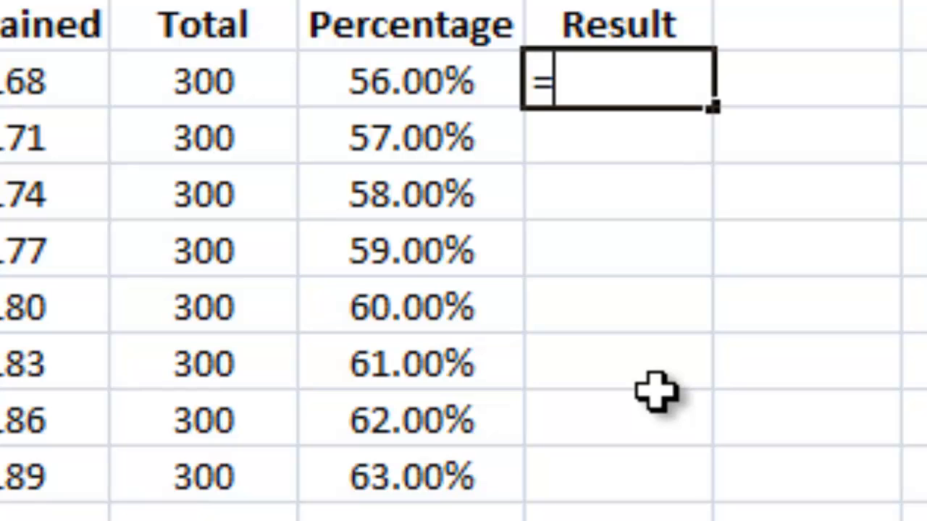
pyautogui.write('if')
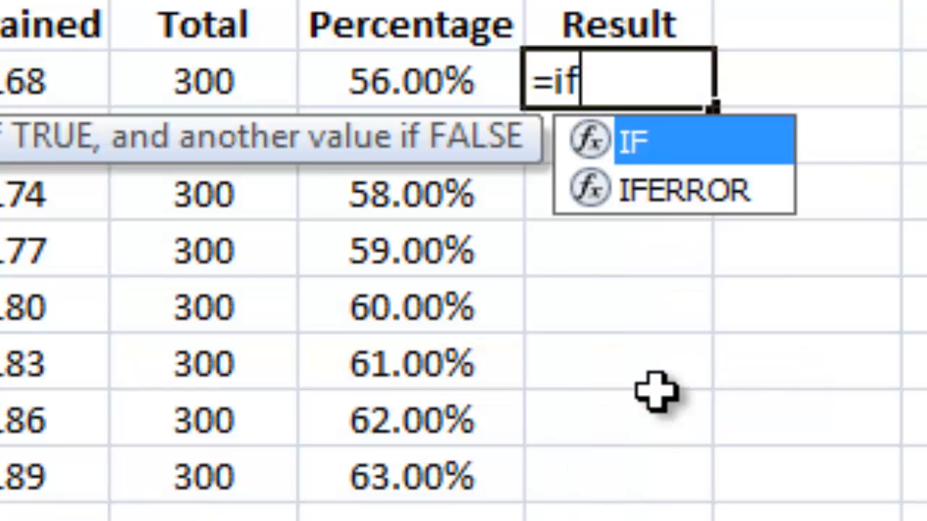
pyautogui.write('(and')
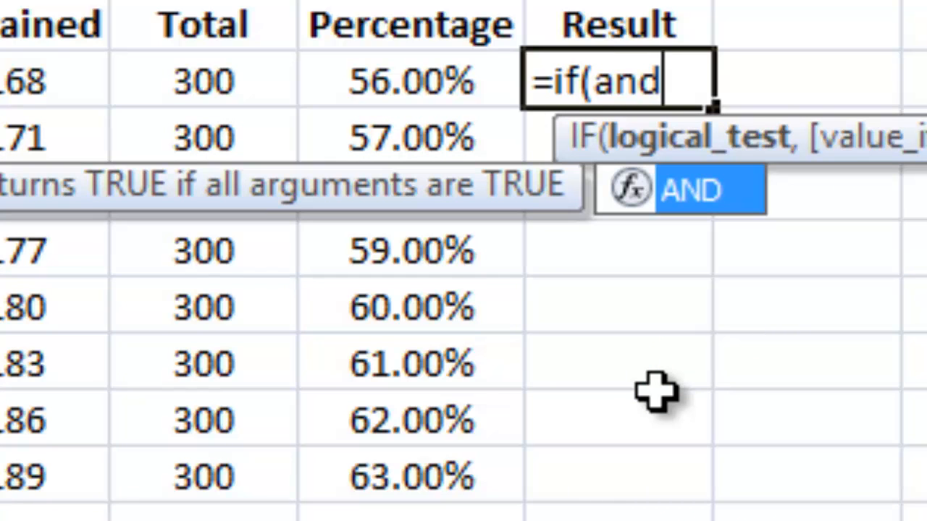
pyautogui.write('(')
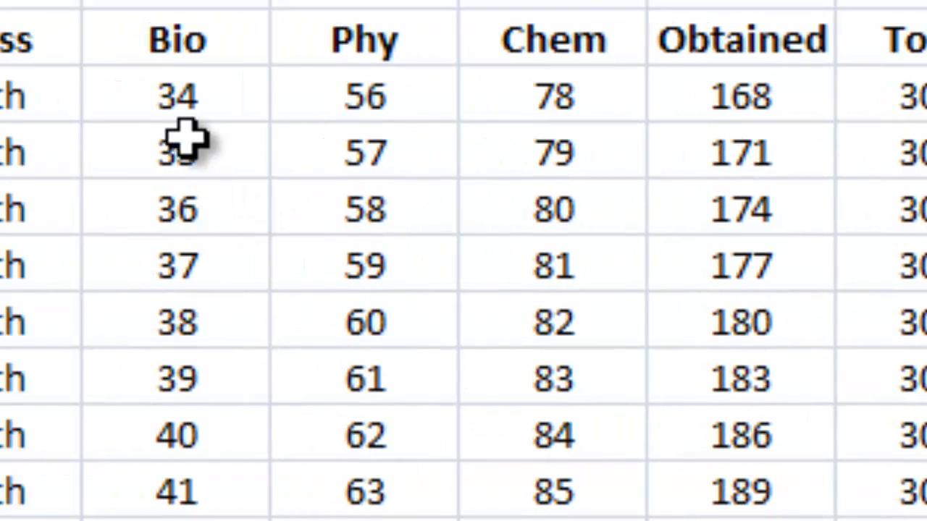
pyautogui.click(32, 93)
pyautogui.hotkey('ctrl', 'c')
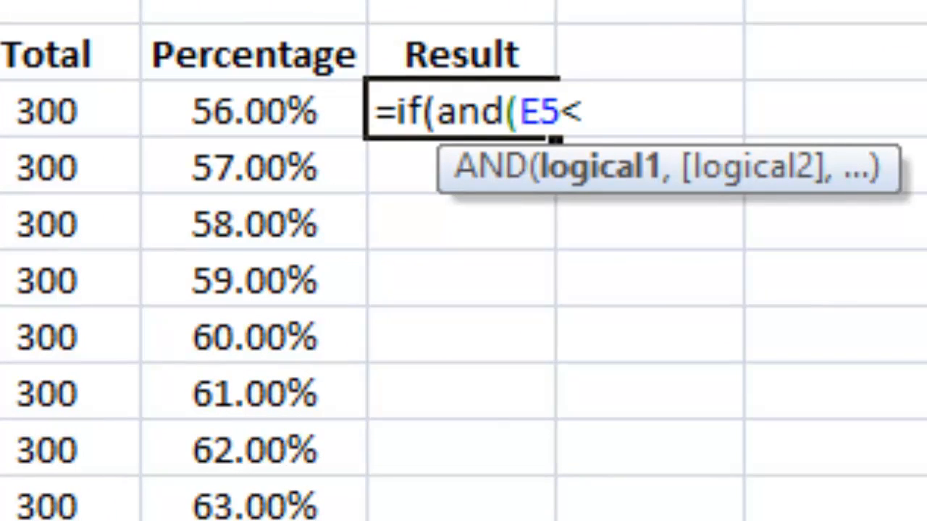
pyautogui.write('40')
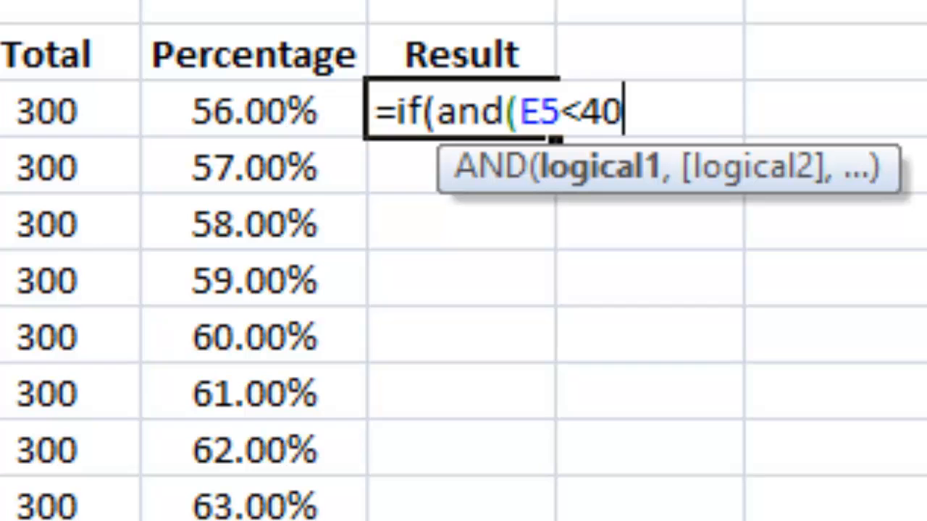
pyautogui.write(',')
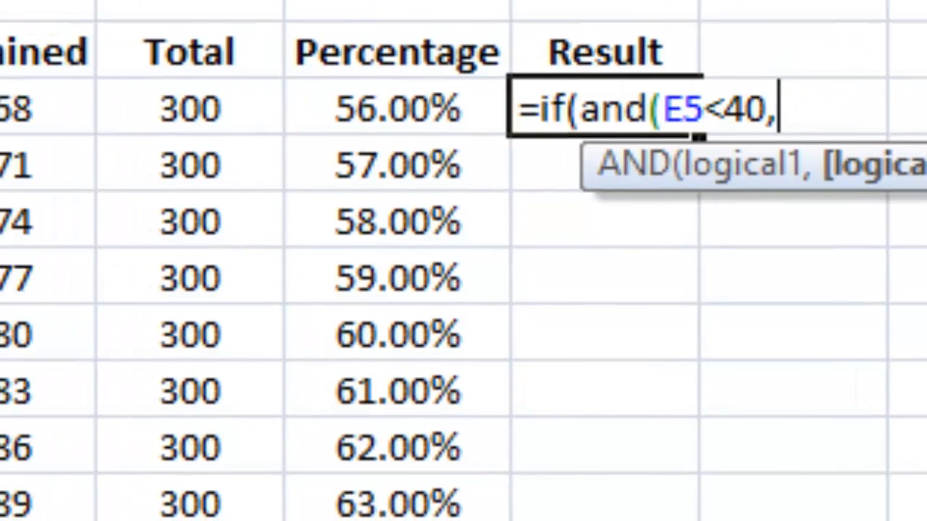
# Step: Add the Phy and Chem conditions F5<40 and G5<40 to the AND test and close it
pyautogui.click(153, 93)
pyautogui.click(323, 120)
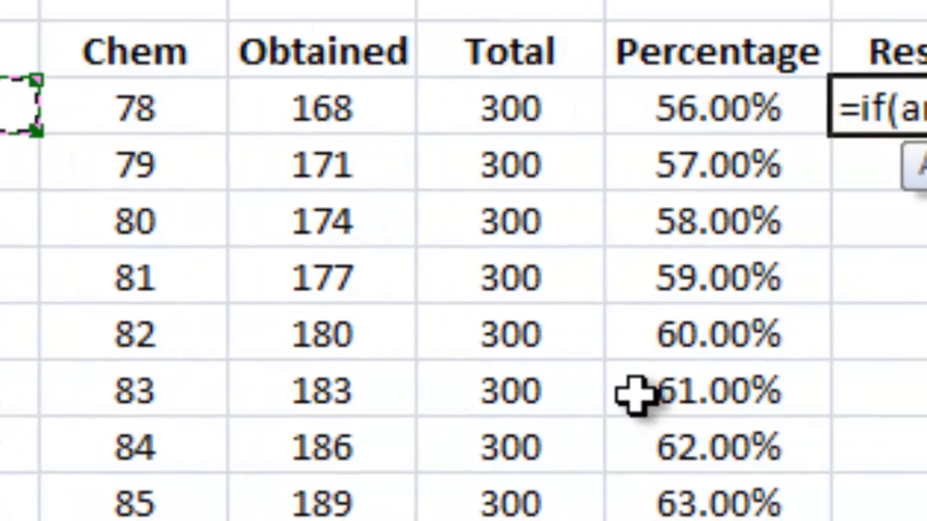
pyautogui.write('d(E5<40,F5')
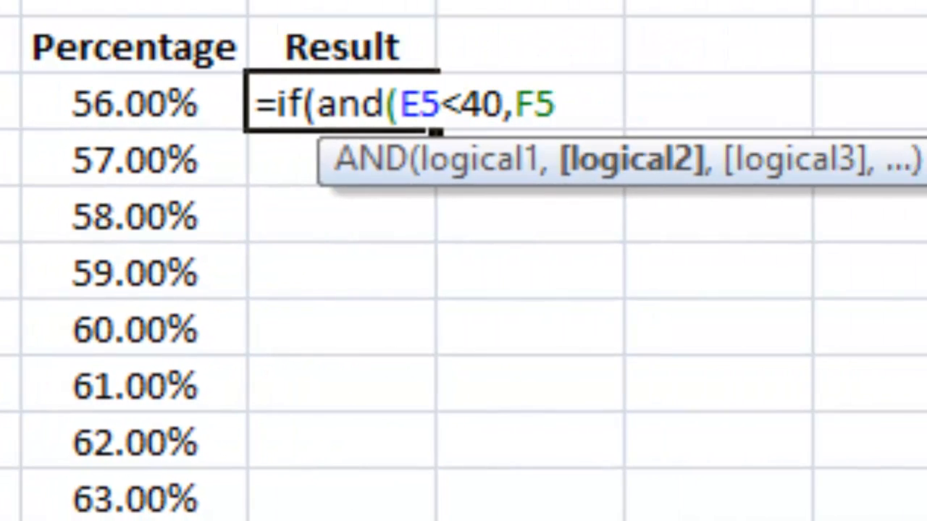
pyautogui.write('<')
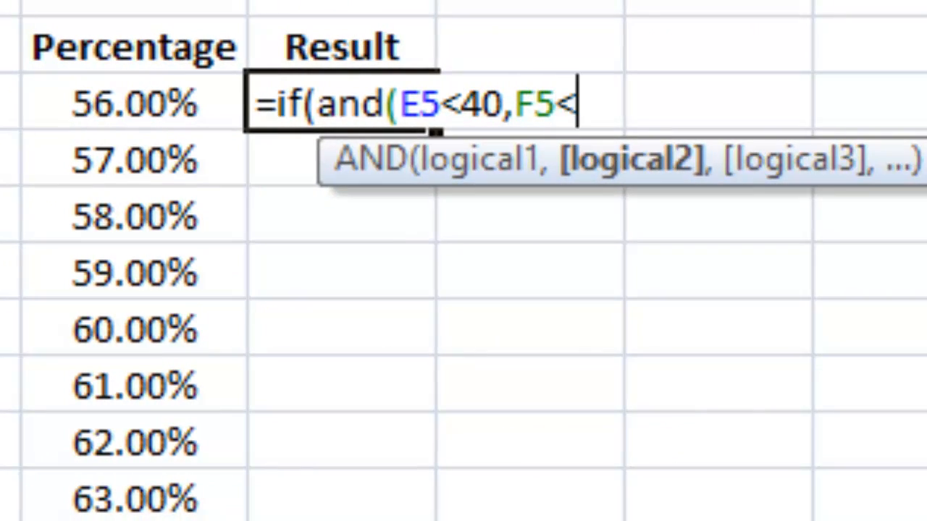
pyautogui.write('40,')
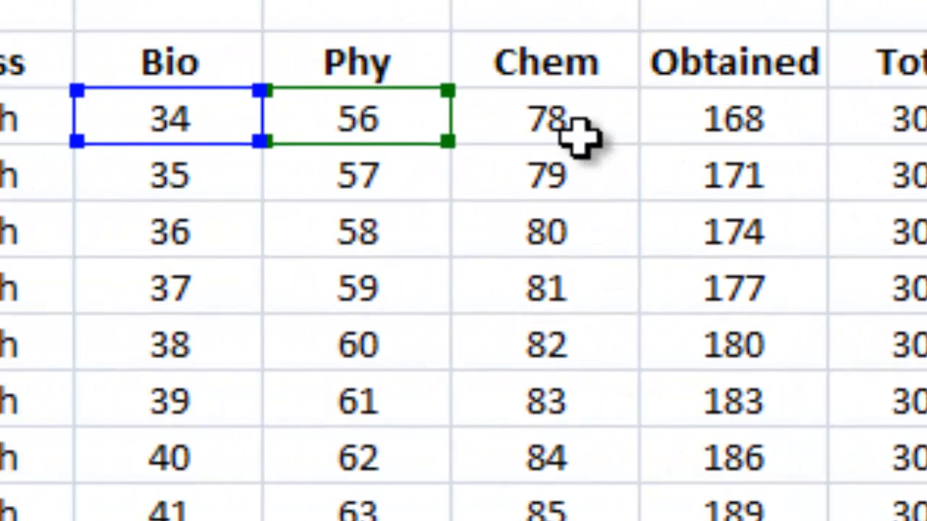
pyautogui.click(380, 127)
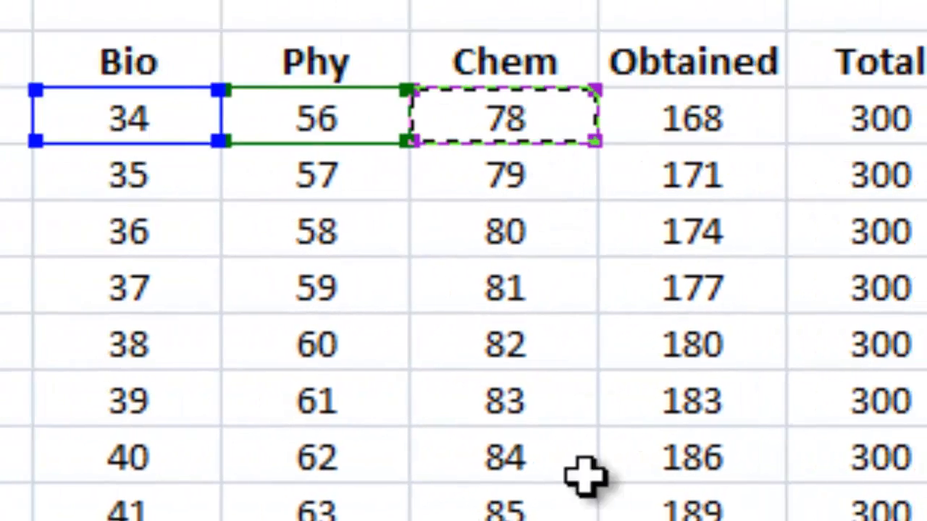
pyautogui.write('<')
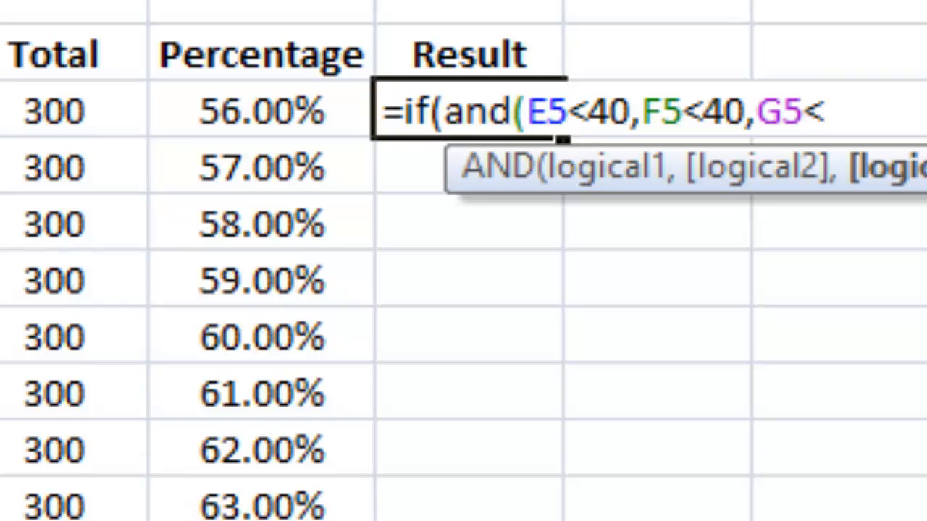
pyautogui.write('40')
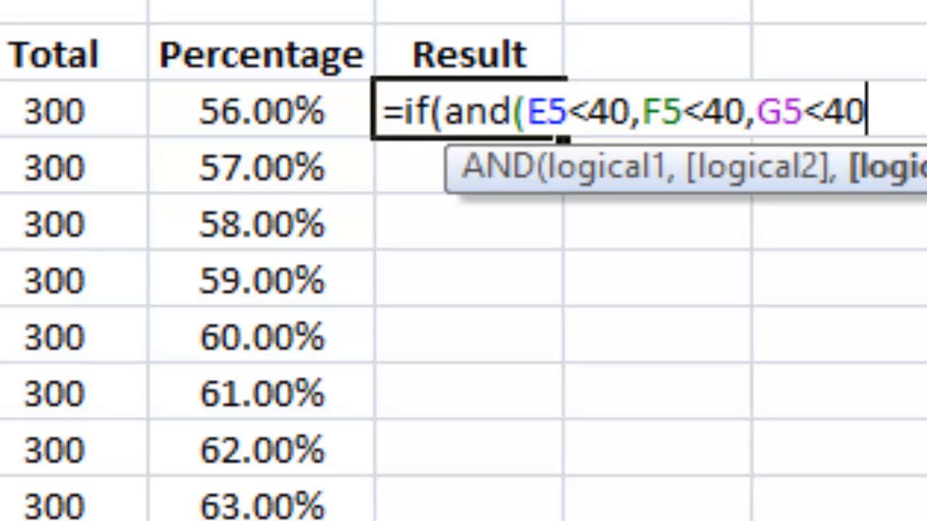
pyautogui.write(')')
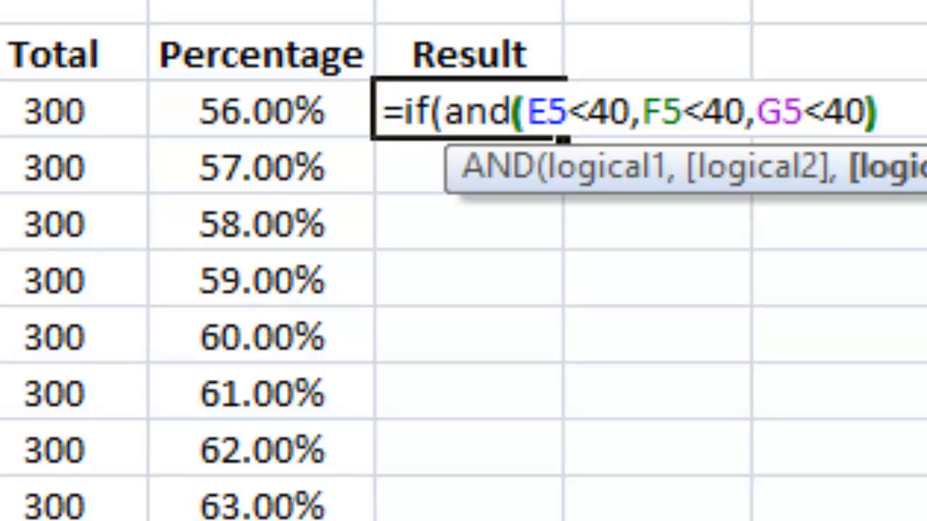
pyautogui.write(',')
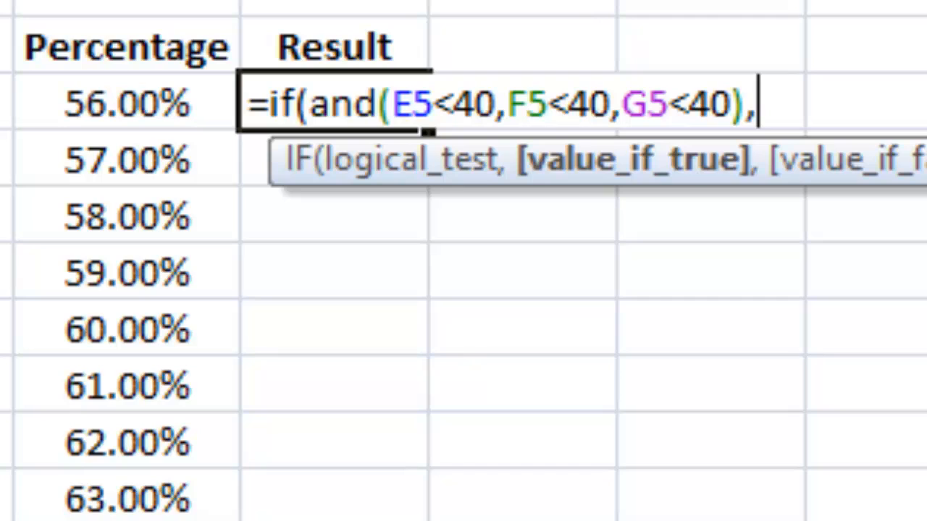
# Step: Set "Fail" as the value if true in the first student's Result formula
pyautogui.write('"')
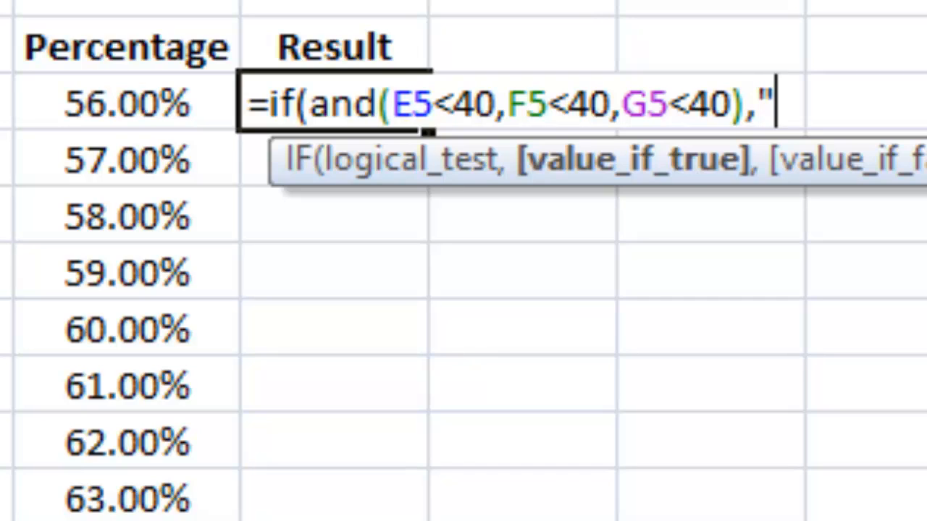
pyautogui.write('fail')
pyautogui.press('BackSpace')
pyautogui.press('BackSpace')
pyautogui.press('BackSpace')
pyautogui.press('BackSpace')
pyautogui.write('FA')
pyautogui.press('BackSpace')
pyautogui.write('ail')
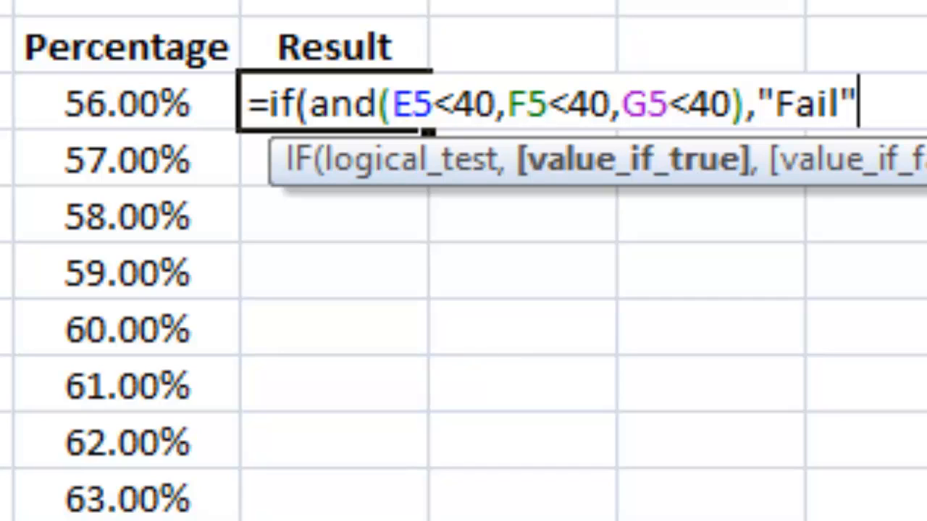
pyautogui.write('",')
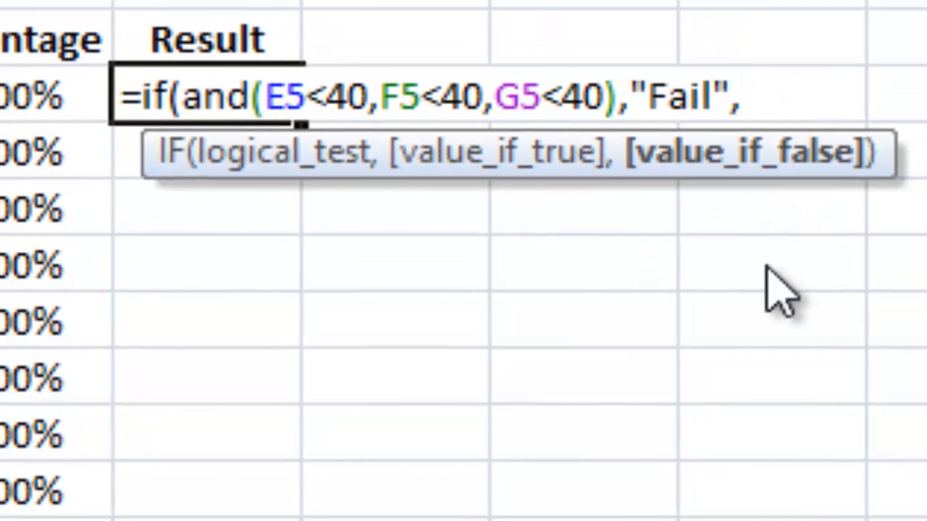
# Step: Nest a second IF(AND( as the value if false, with the Bio mark condition E5<40
pyautogui.write('if(')
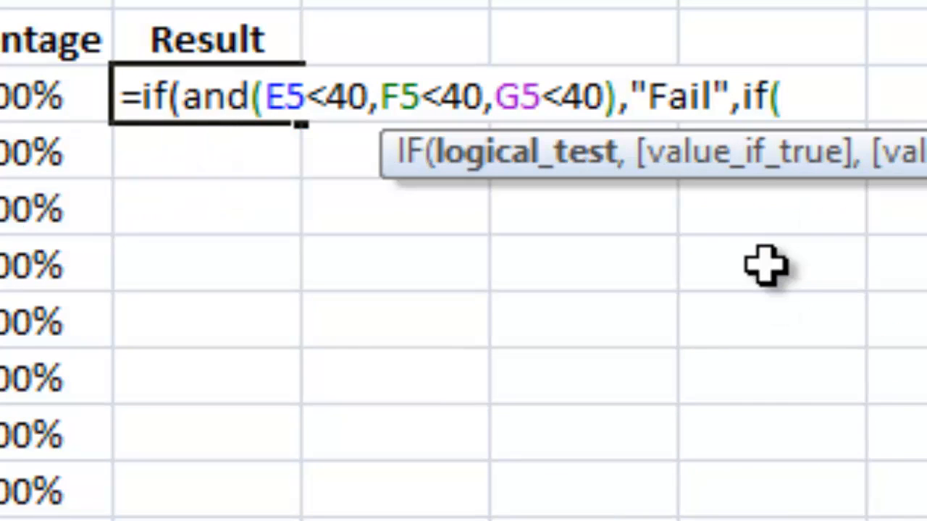
pyautogui.write('and(')
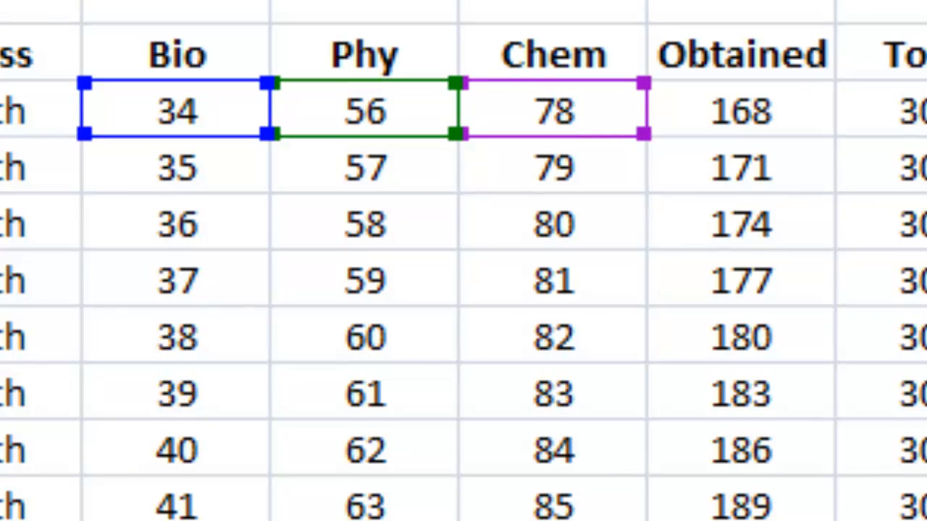
pyautogui.click(163, 113)
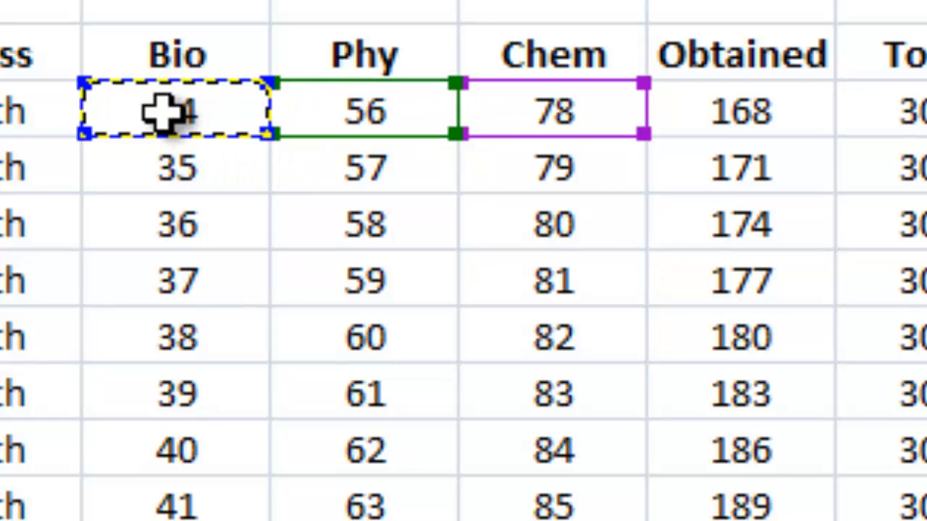
pyautogui.write('<')
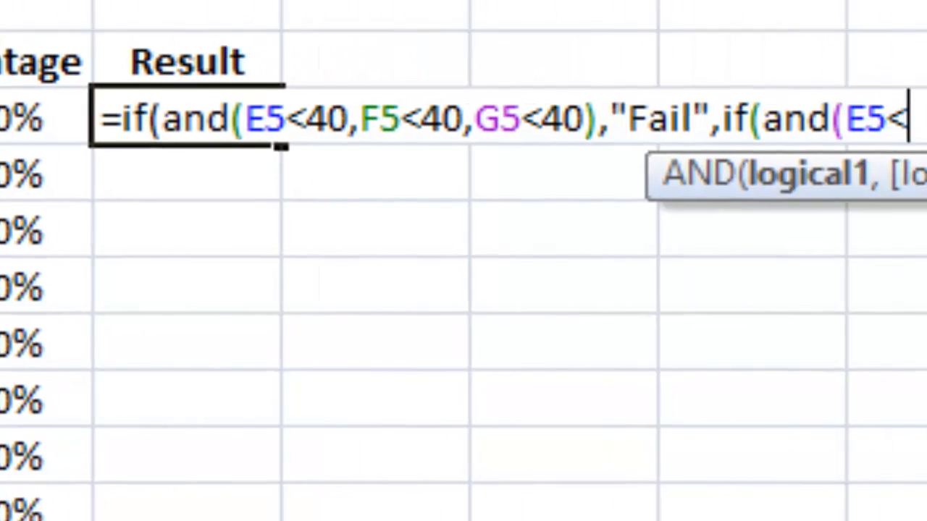
pyautogui.write('40')
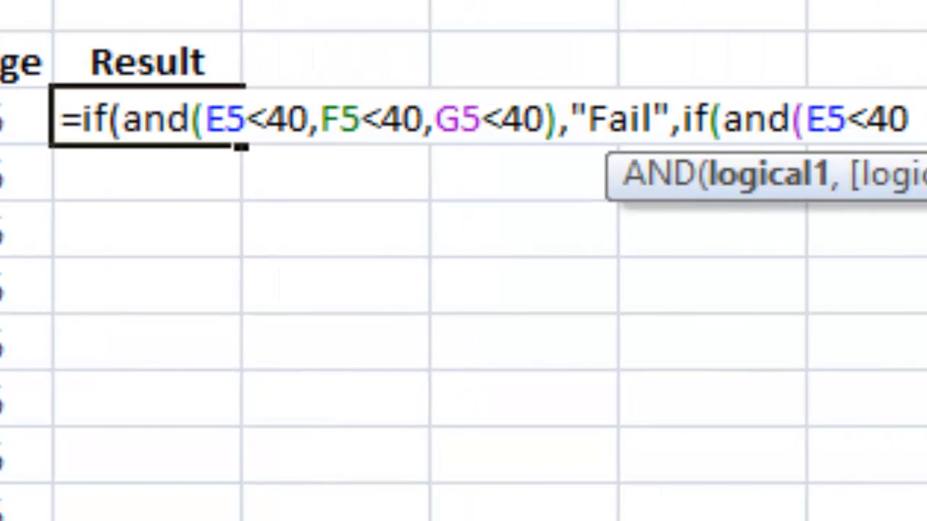
pyautogui.write(',')
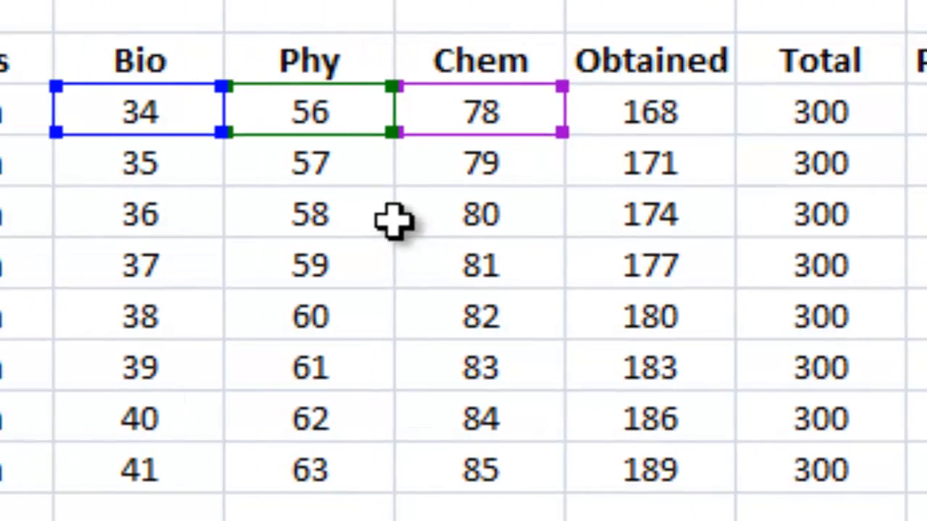
# Step: Add the Phy and Chem conditions F5>=40 and G5>=40 to the second AND test and close it
pyautogui.click(341, 118)
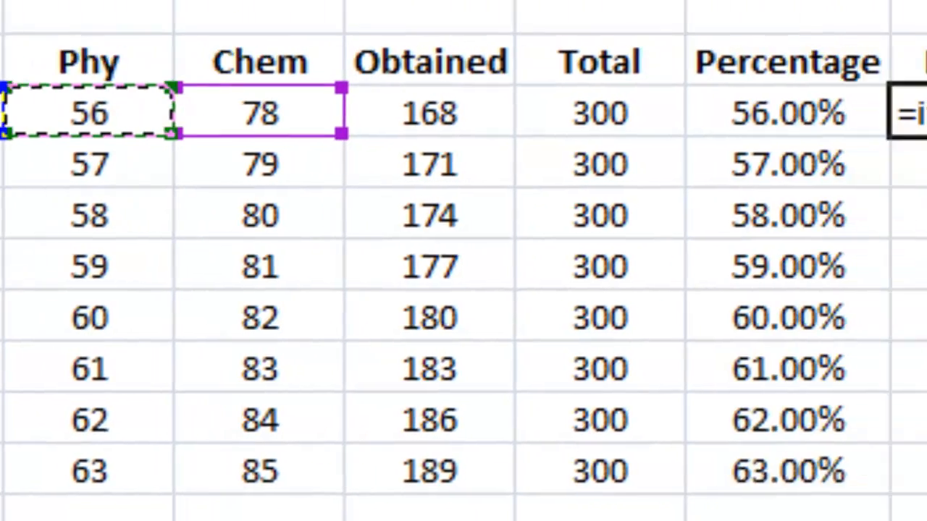
pyautogui.write('>')
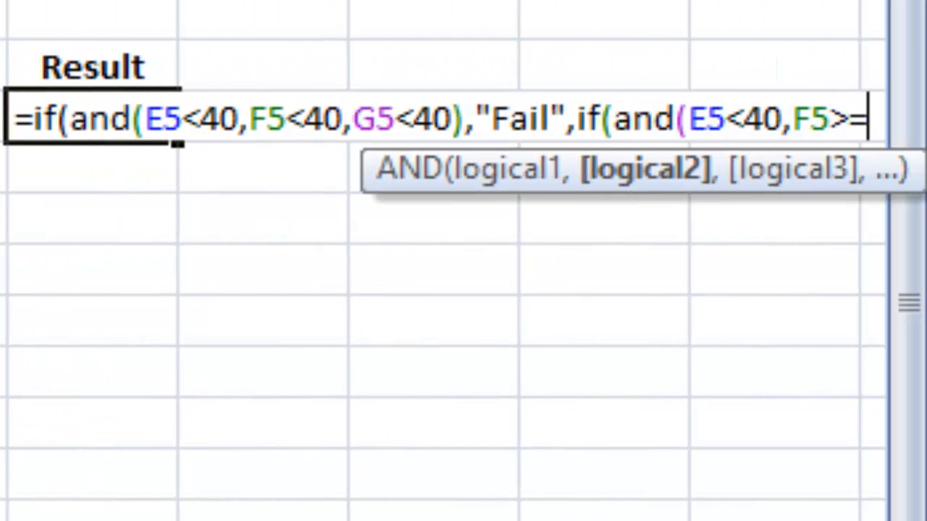
pyautogui.write('=40')
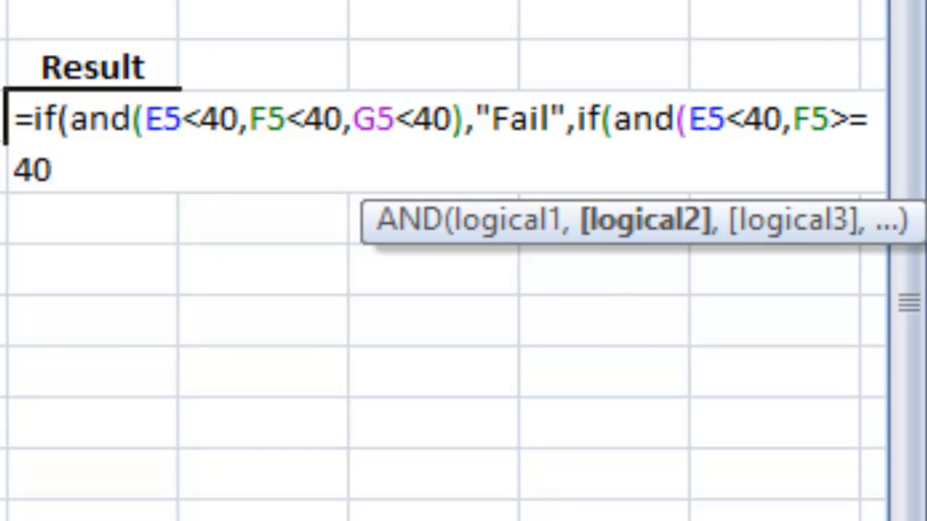
pyautogui.write(',')
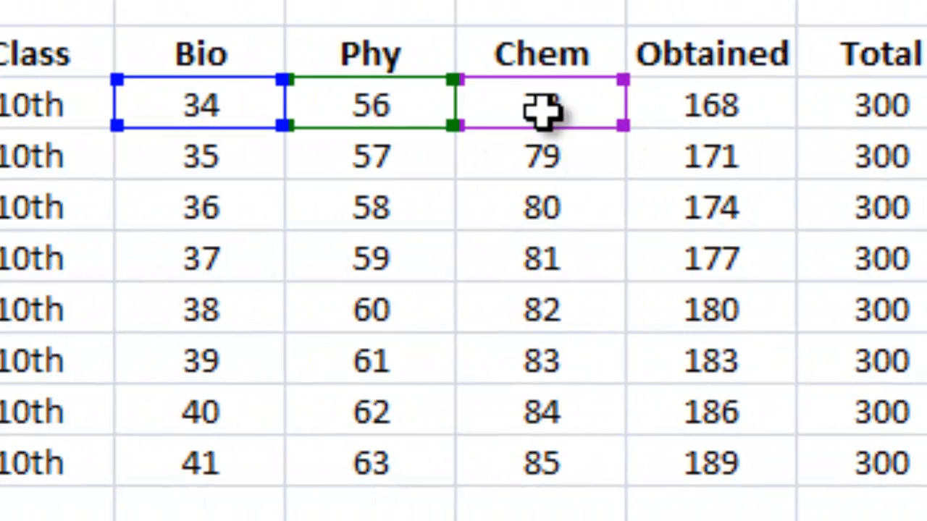
pyautogui.click(543, 109)
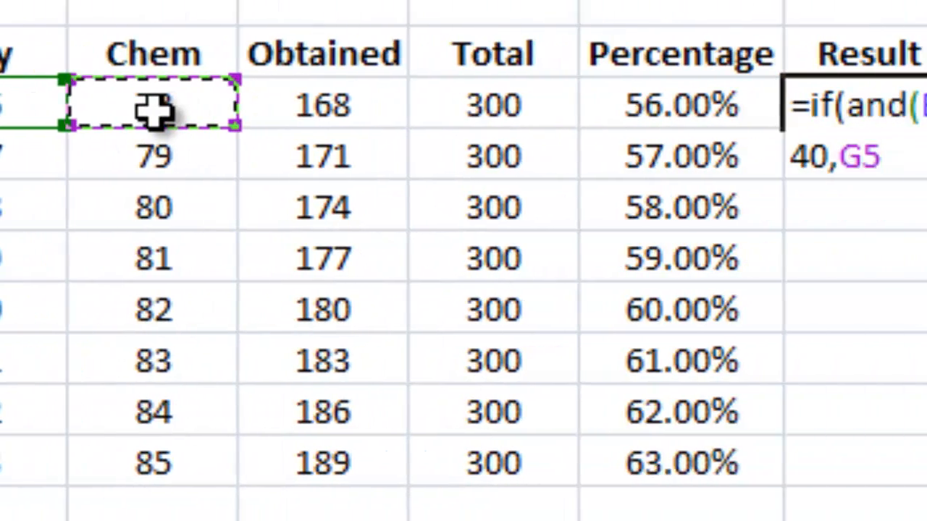
pyautogui.write('>=')
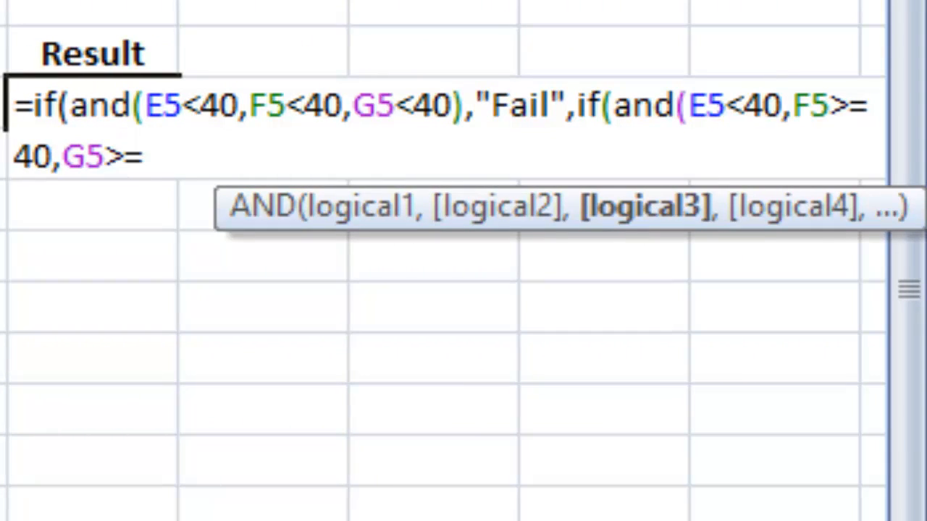
pyautogui.write('40')
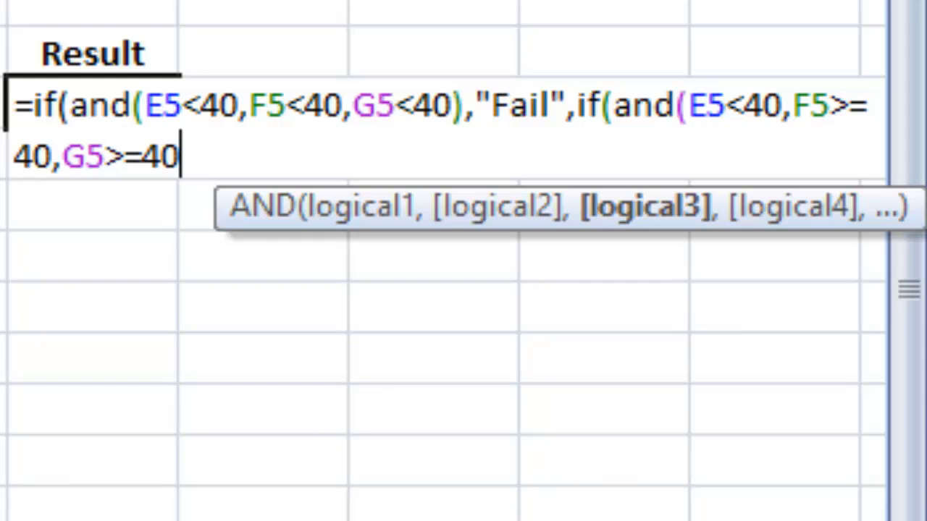
pyautogui.write('),')
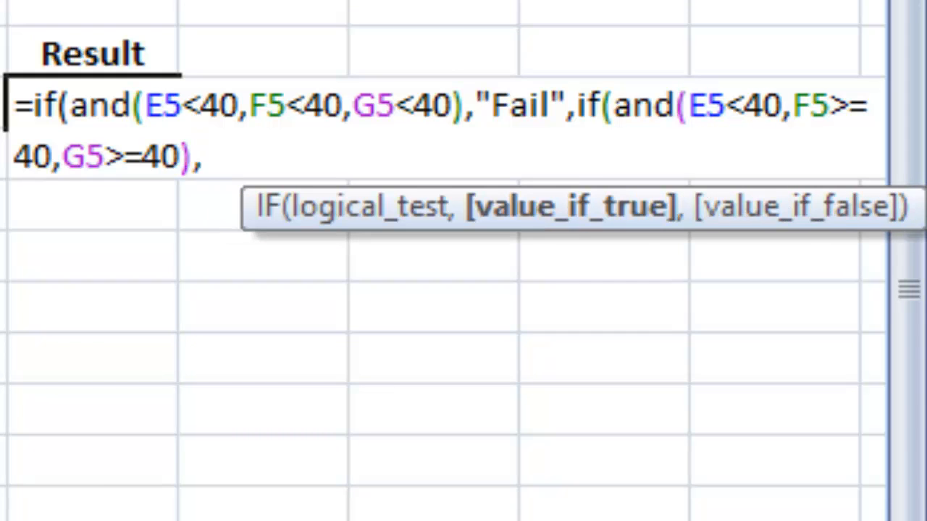
# Step: Set "Bio" as the second IF's value if true and begin a third nested IF as its value if false
pyautogui.write('"')
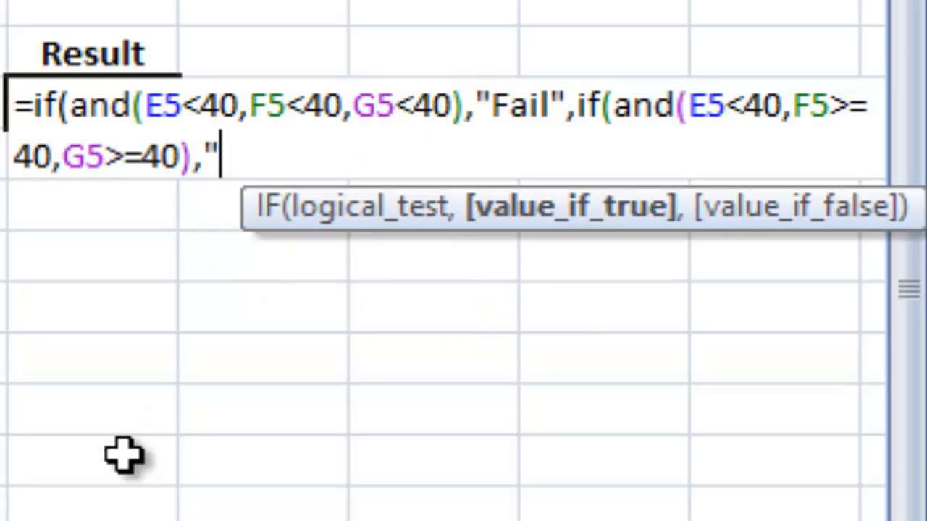
pyautogui.write('Bio')
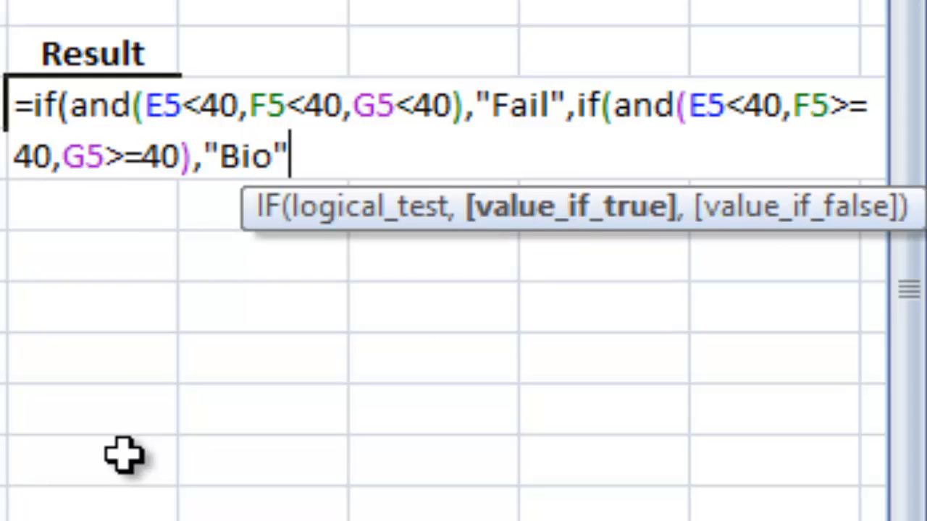
pyautogui.write('",if')
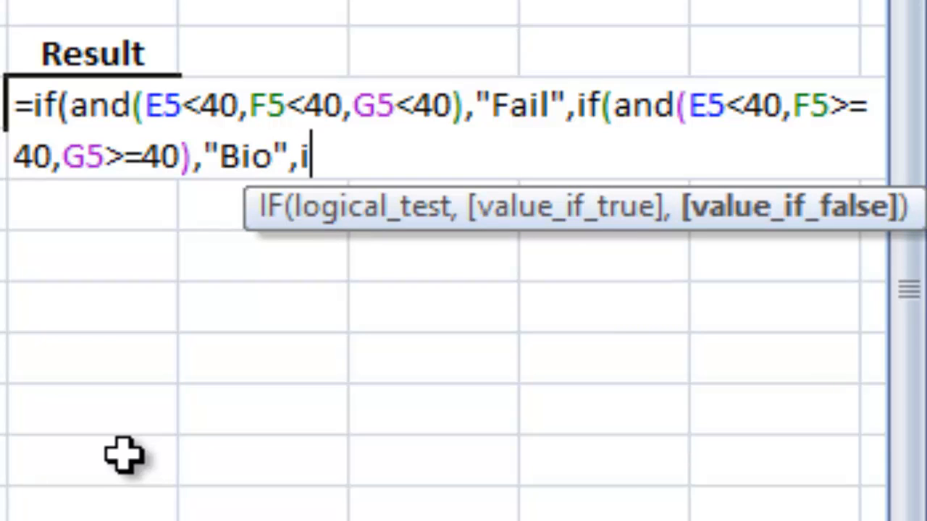
# Step: Enter the third IF's AND test with the conditions E5>=40, G5>=40 and F5<40, and close it
pyautogui.write('(and')
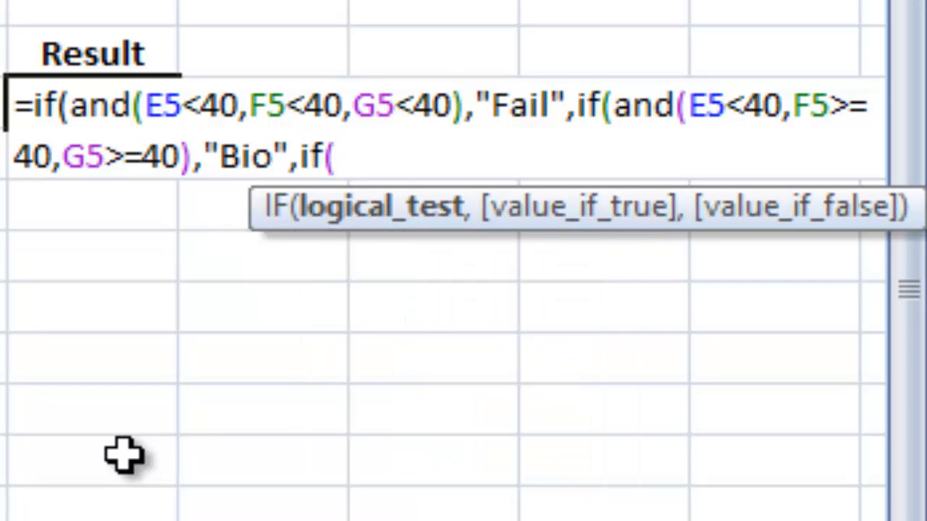
pyautogui.write('(')
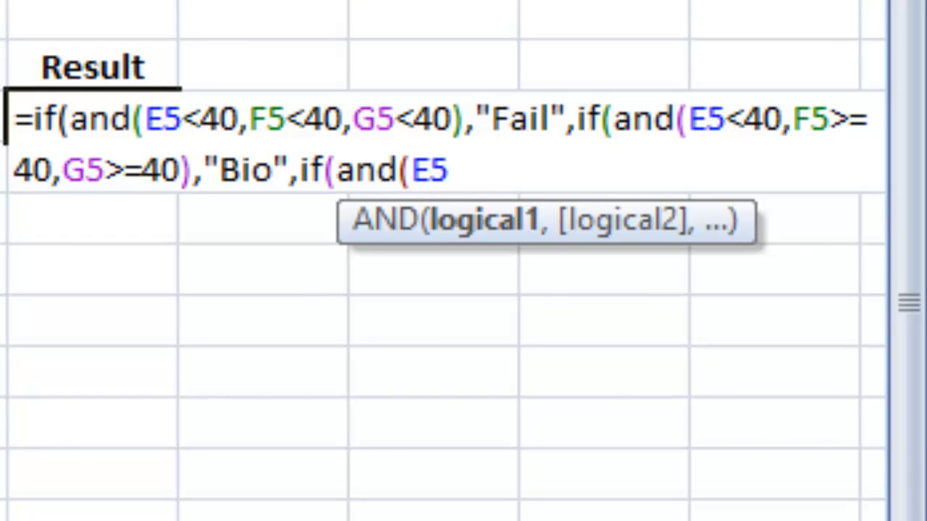
pyautogui.write('>=')
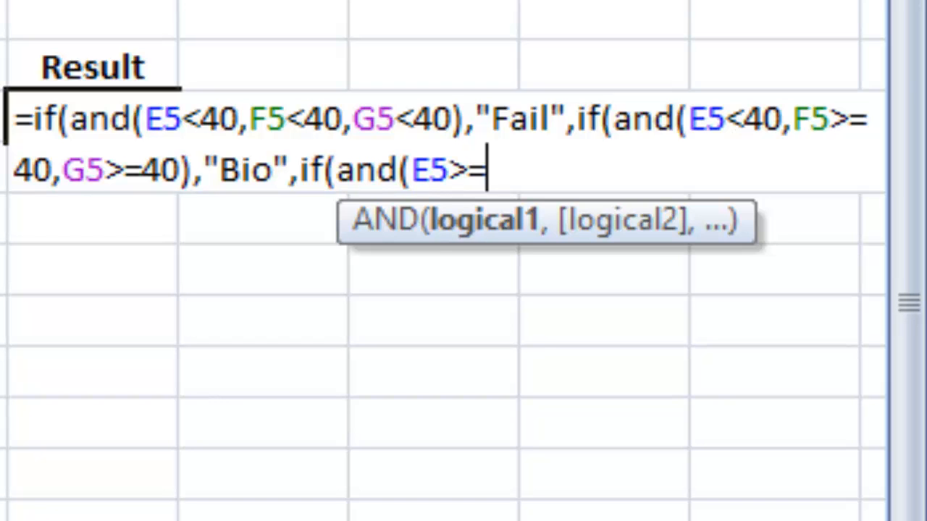
pyautogui.write('40')
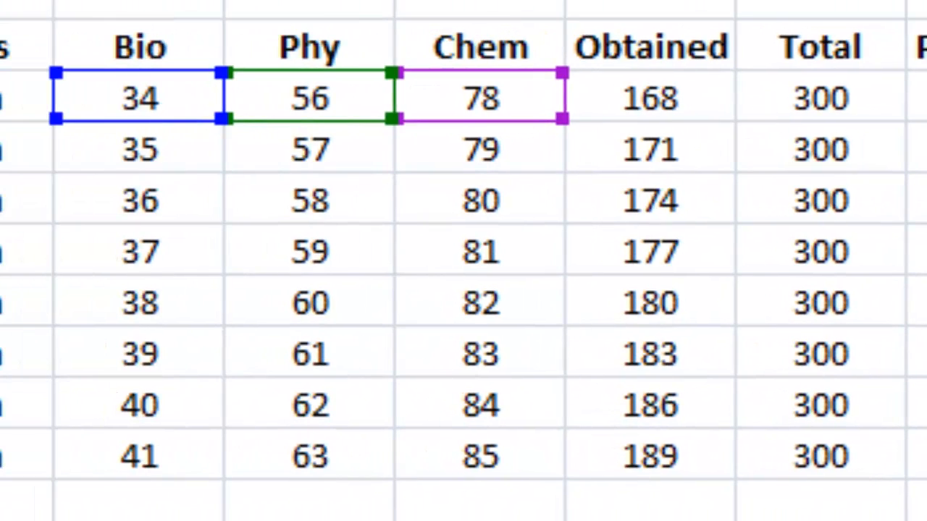
pyautogui.click(451, 94)
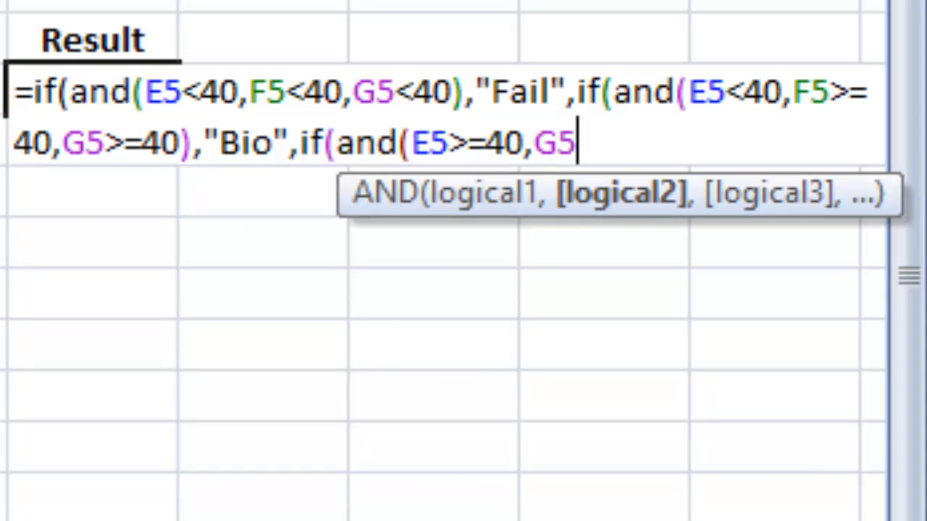
pyautogui.write('>=4')
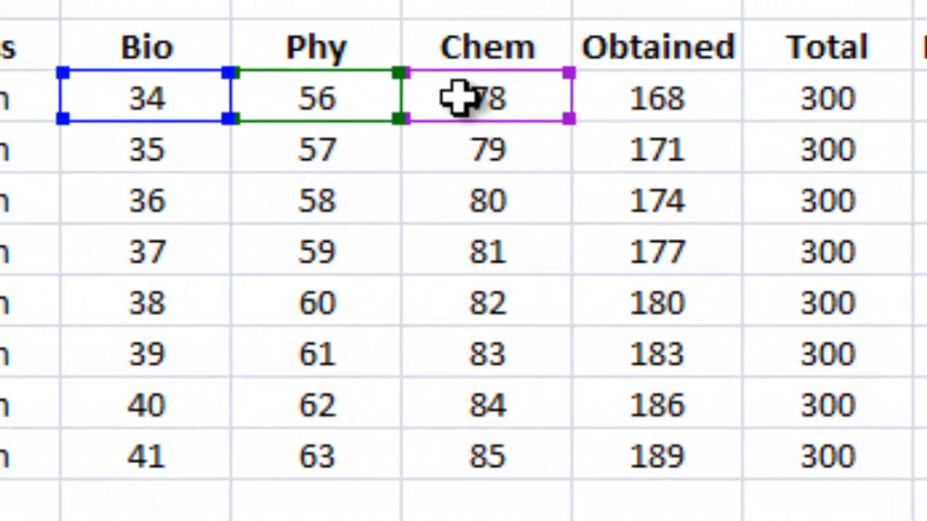
pyautogui.click(279, 105)
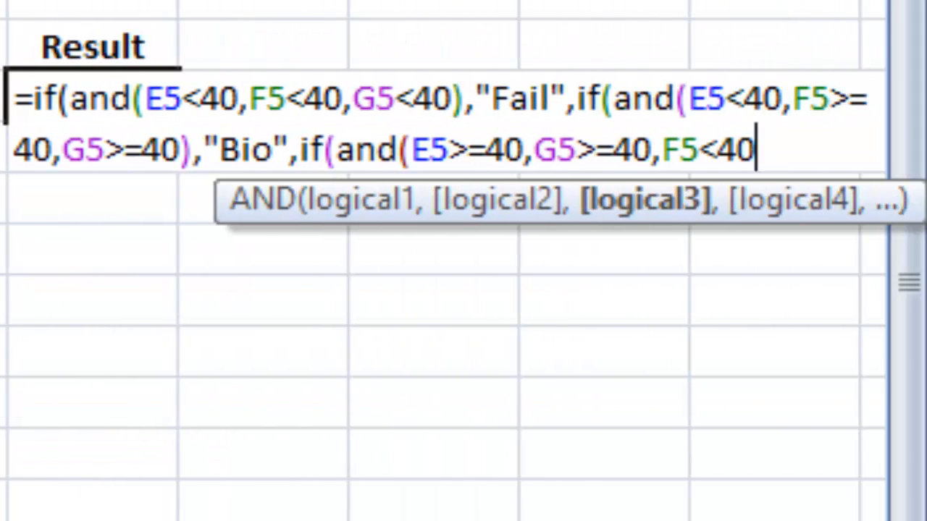
pyautogui.write('<40)')
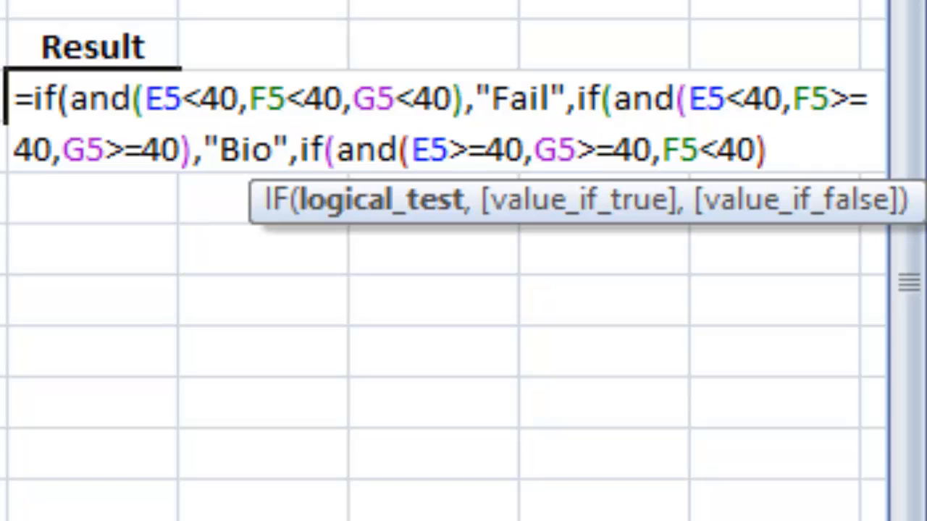
# Step: Set "Phy" as the value if true of the third IF in the first student's Result formula
pyautogui.write(',')
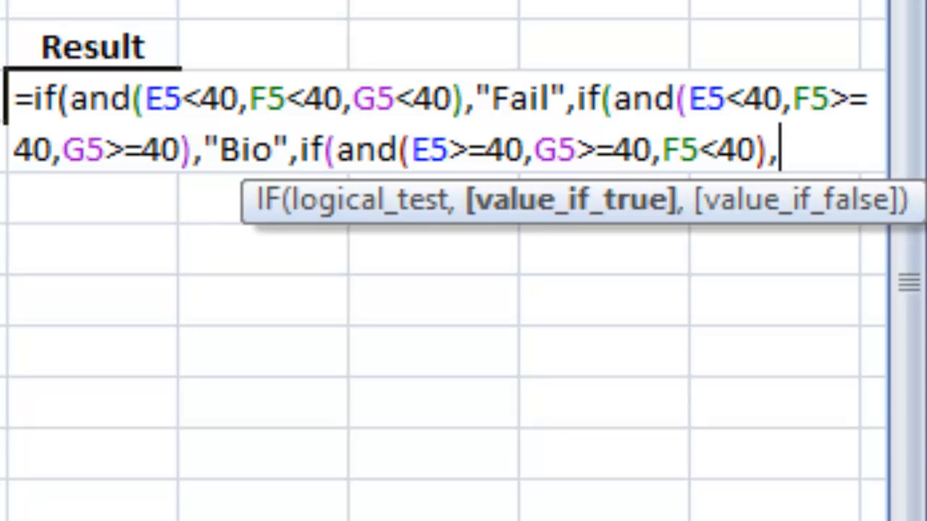
pyautogui.write('"Phy')
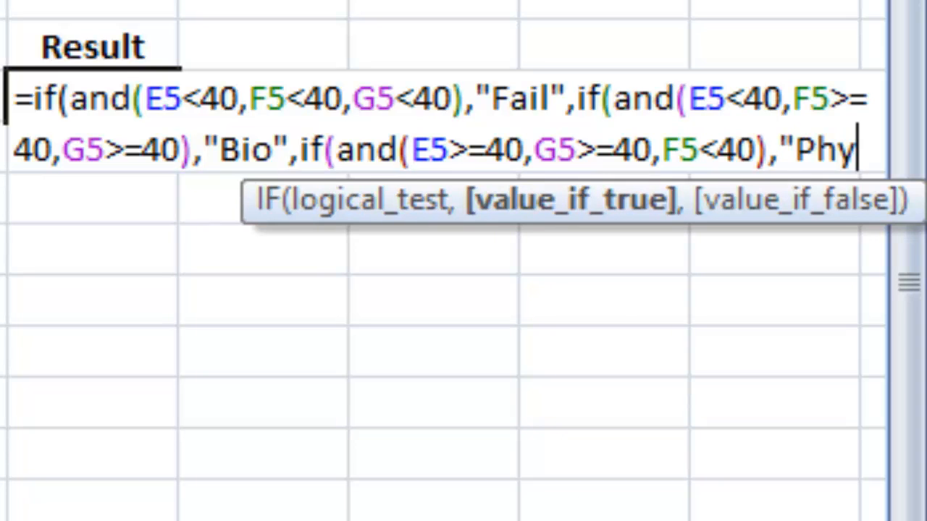
pyautogui.write('"')
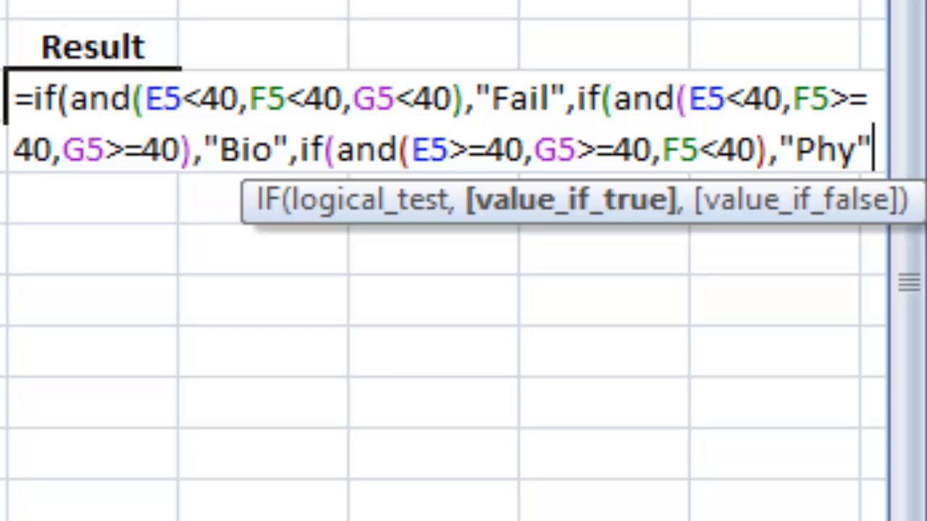
pyautogui.write(',')
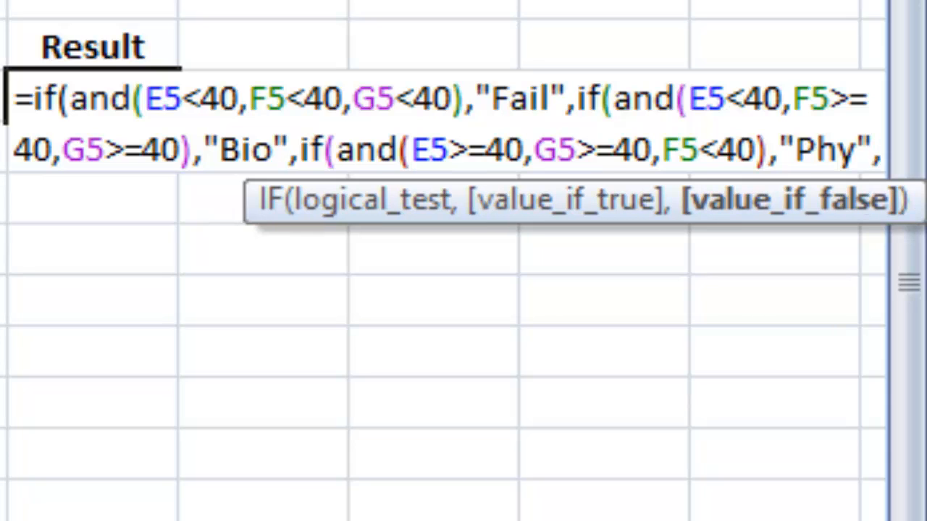
# Step: Nest a fourth IF(AND( as the third IF's value if false, with the Bio mark condition E5>=40
pyautogui.write('if')
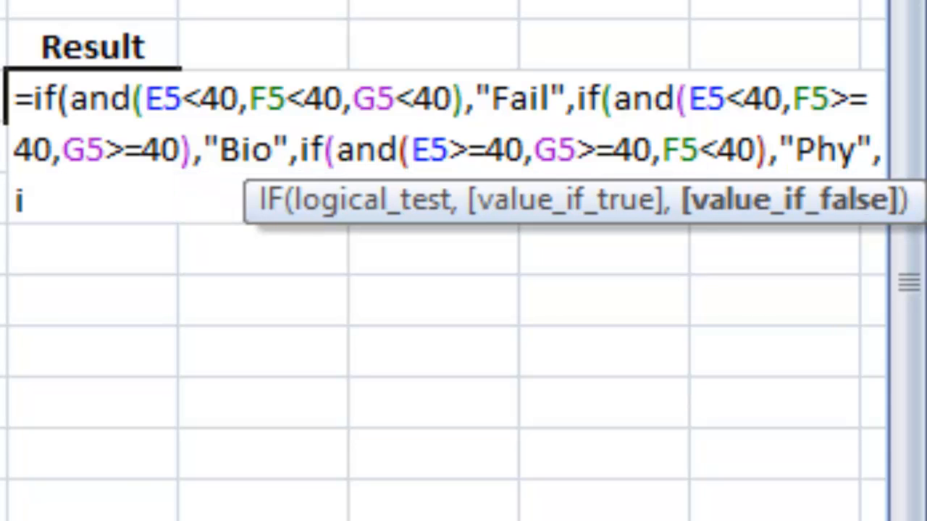
pyautogui.write('(and')
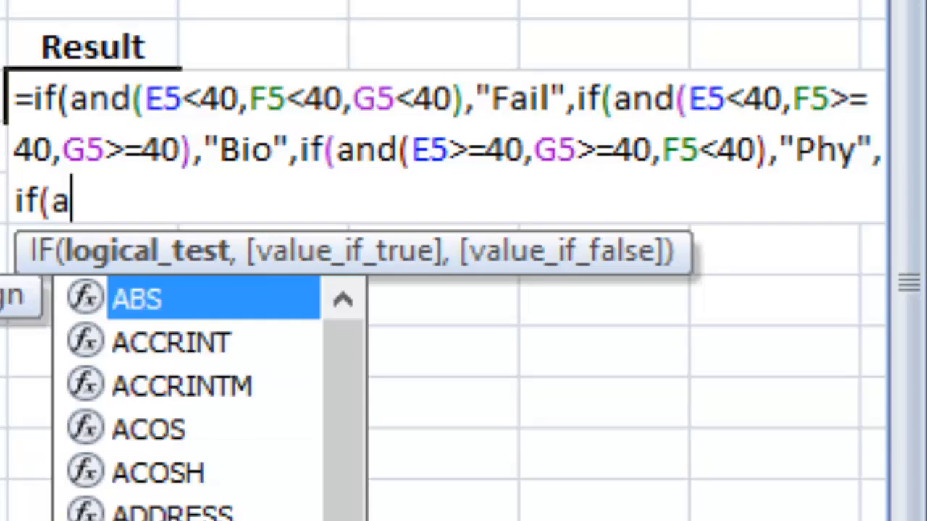
pyautogui.write('(E5')
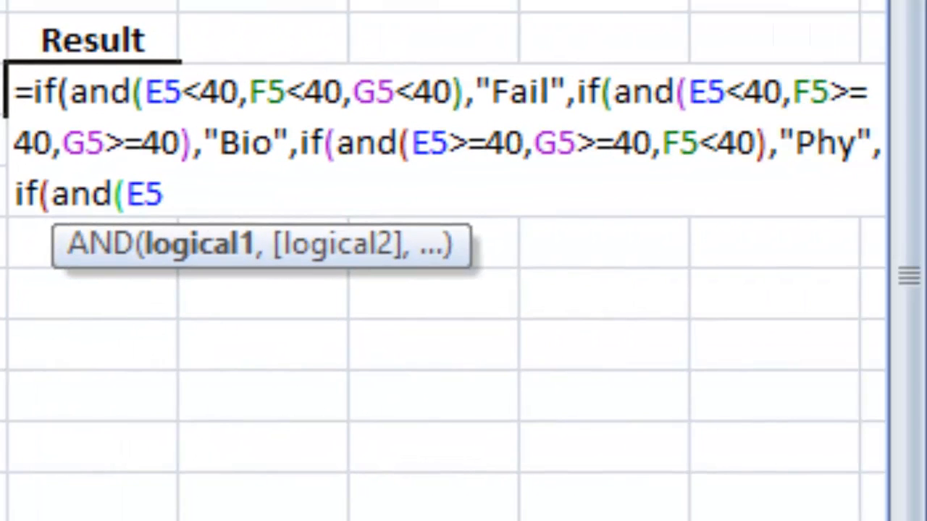
pyautogui.write('>=')
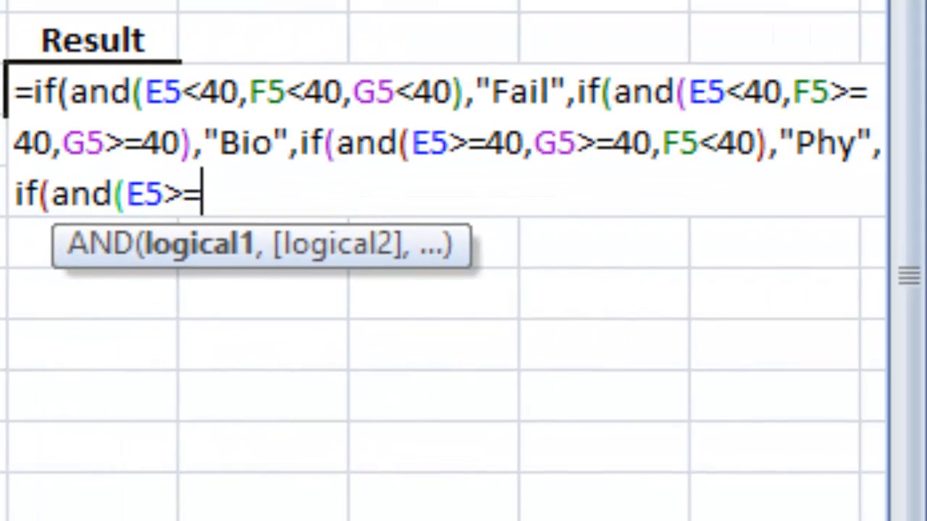
pyautogui.write('40,')
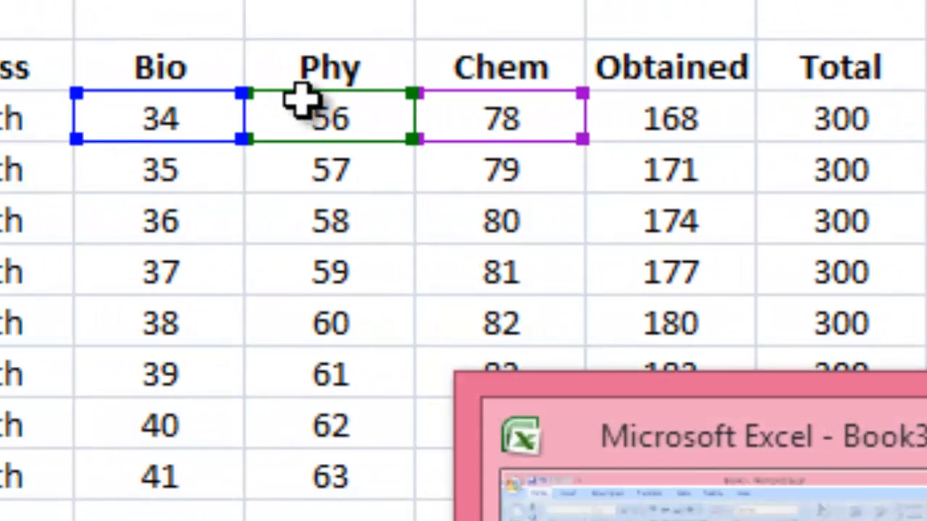
# Step: Add the Phy condition F5>=40 and the Chem condition G5<40 to the fourth AND test and close it
pyautogui.click(301, 101)
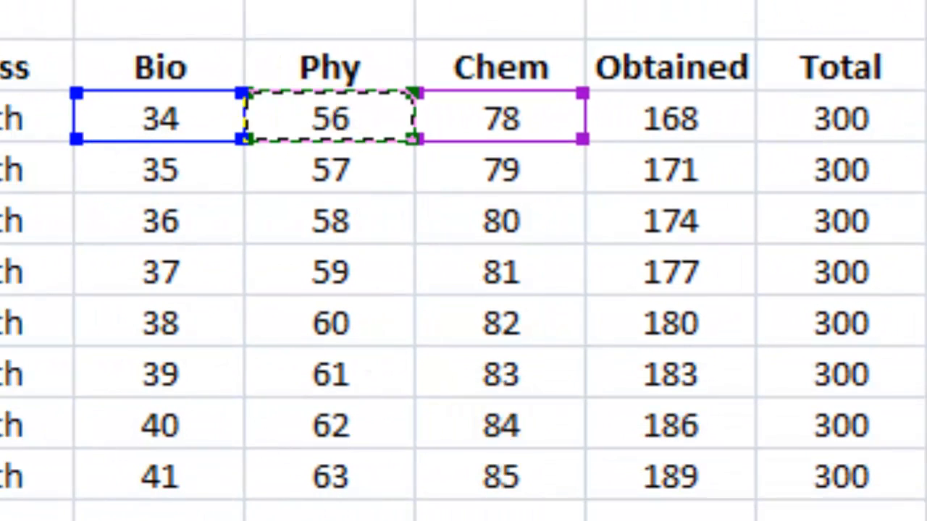
pyautogui.write('>=')
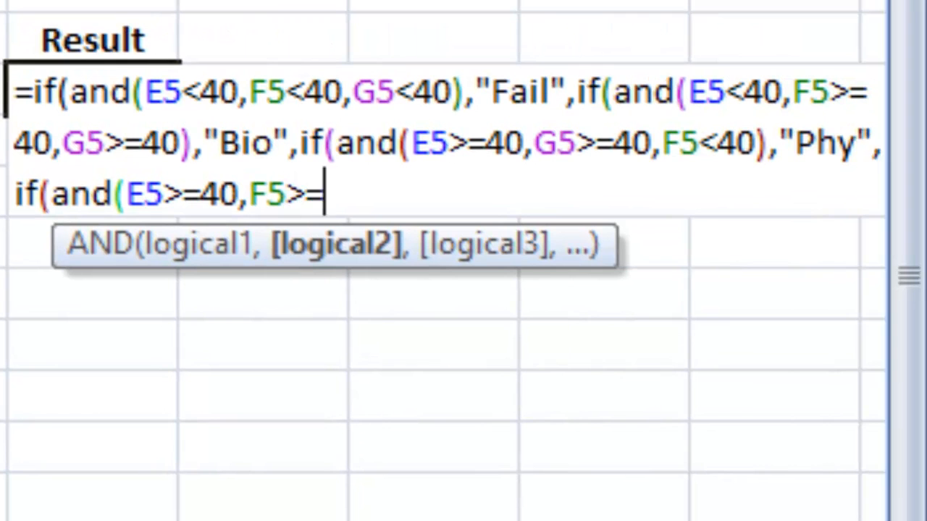
pyautogui.write('40')
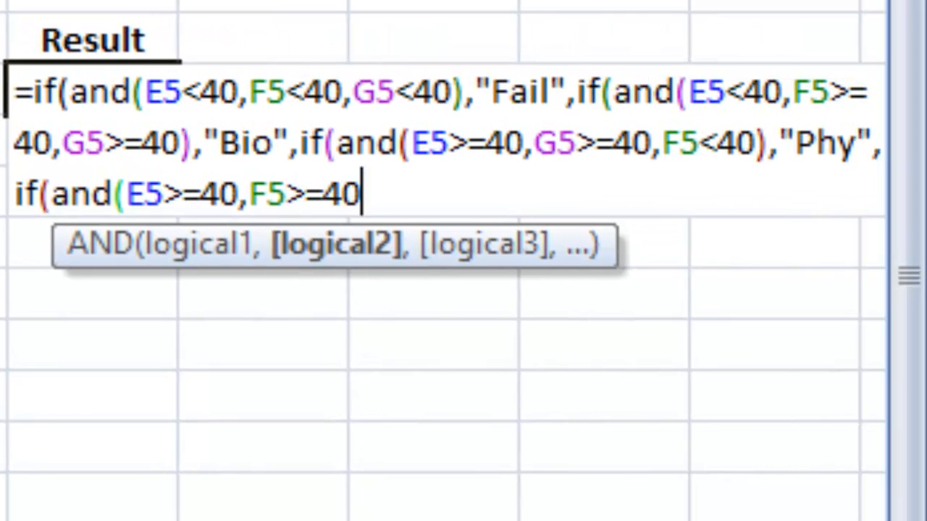
pyautogui.write(',')
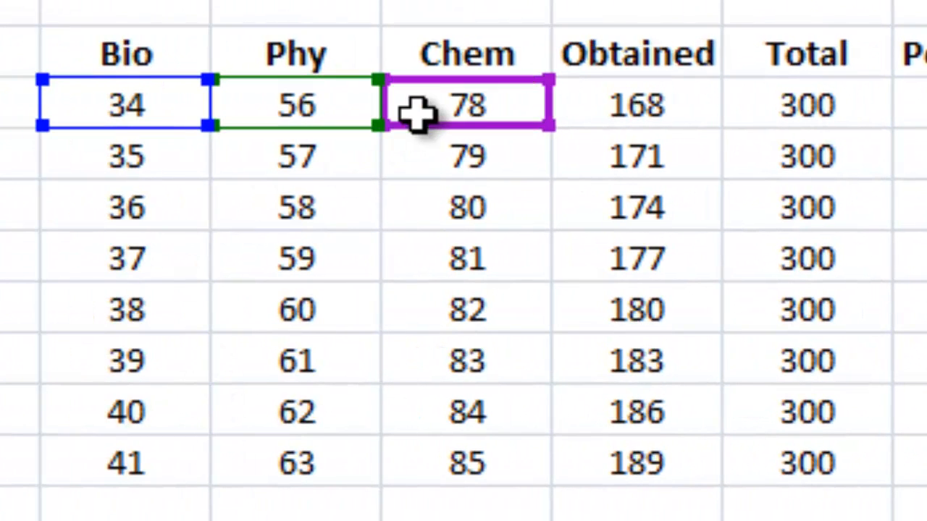
pyautogui.click(427, 113)
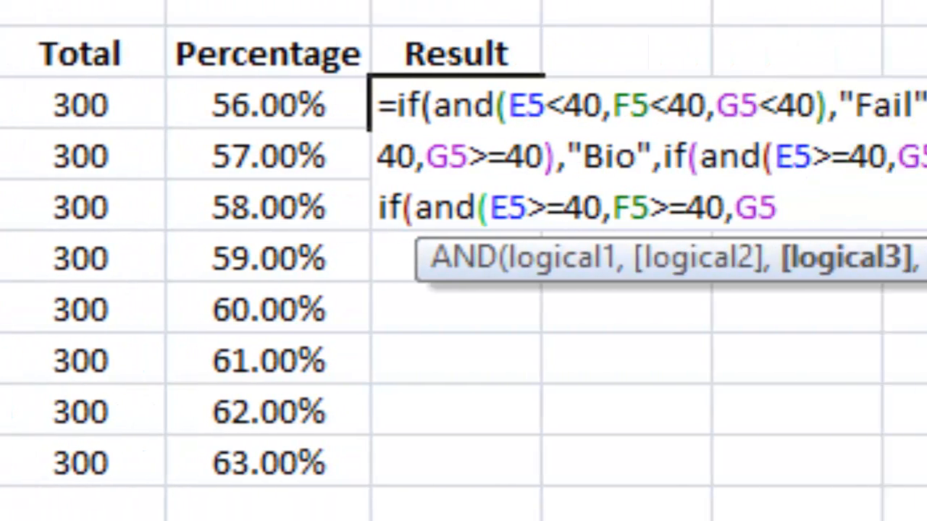
pyautogui.write('<40')
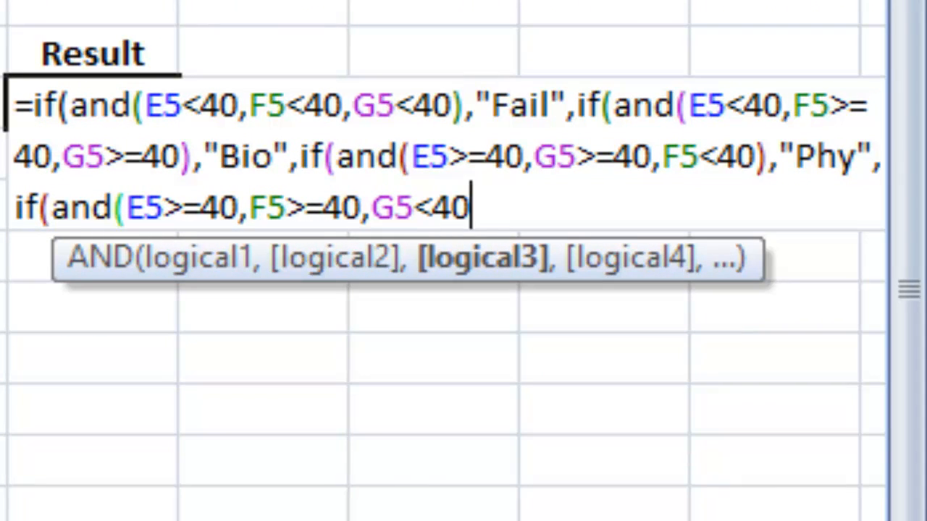
pyautogui.write(')')
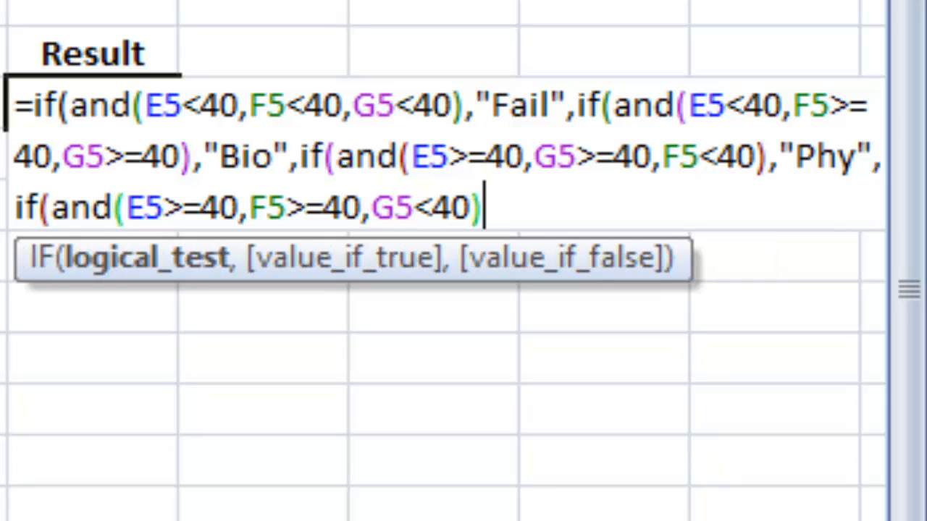
# Step: Set "Chem" as the value if true of the fourth IF in the first student's Result formula
pyautogui.write(',"')
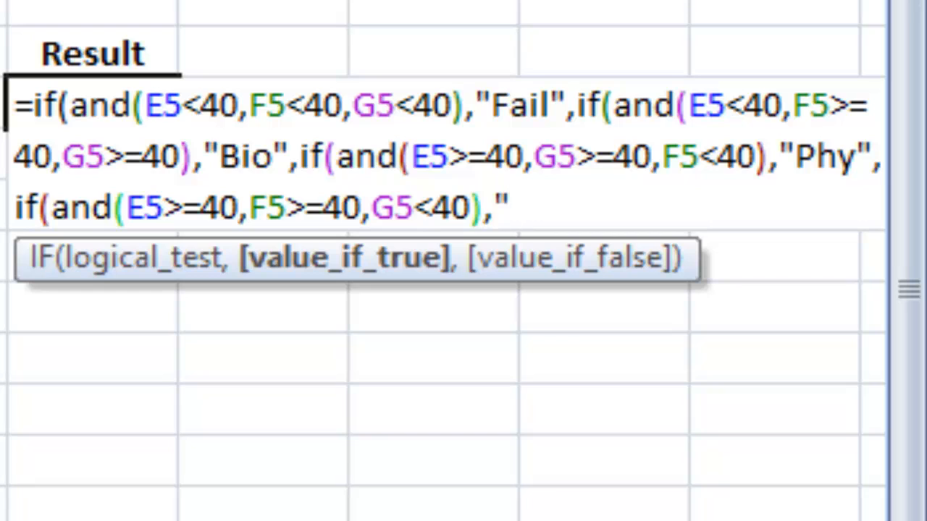
pyautogui.write('Chem')
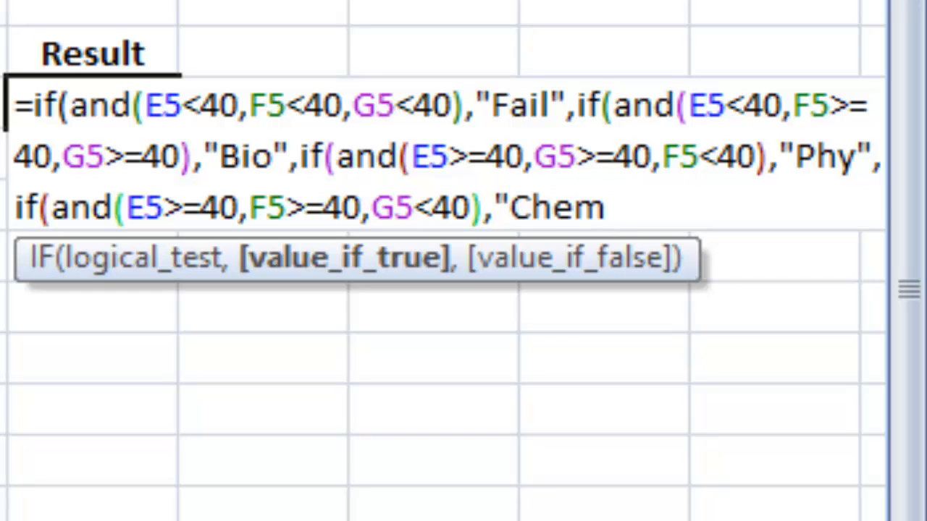
pyautogui.write('",')
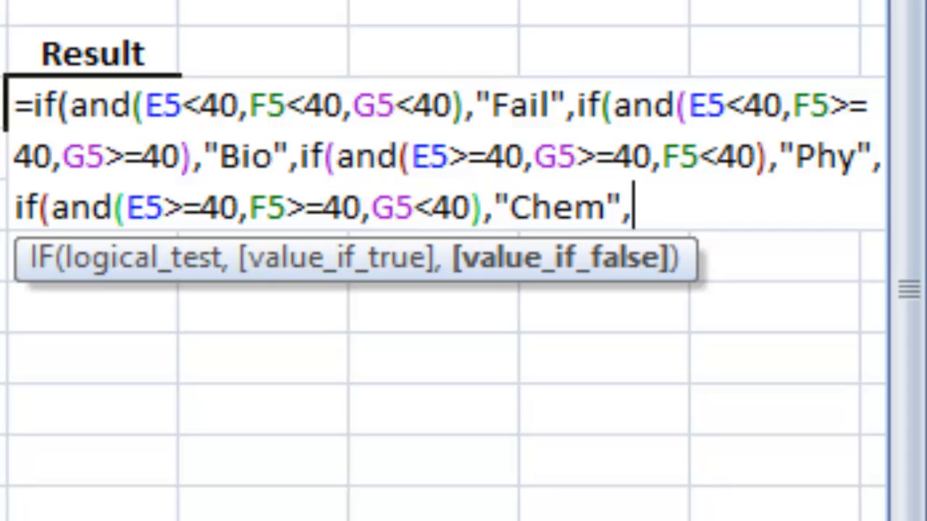
# Step: Nest a fifth IF as the fourth IF's value if false, with the conditions E5<40, F5<40 and G5>=40
pyautogui.write('if(')
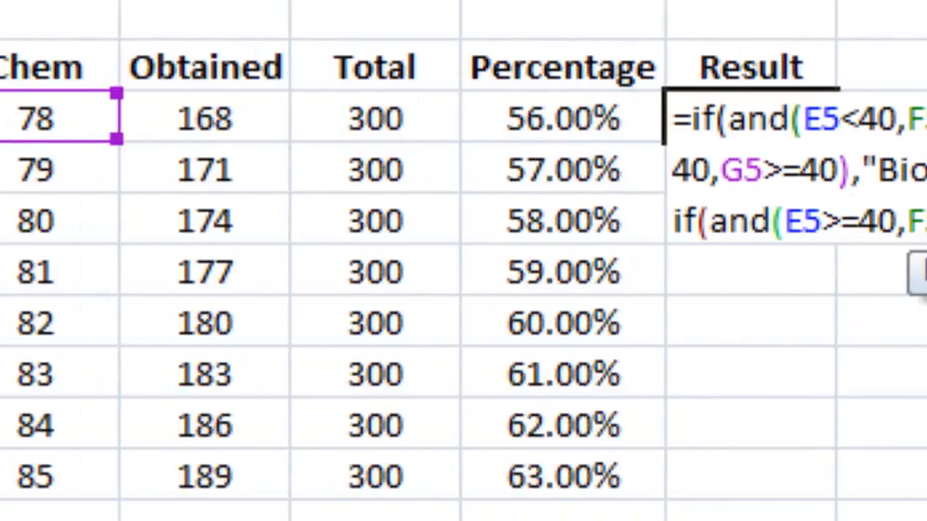
pyautogui.click(176, 119)
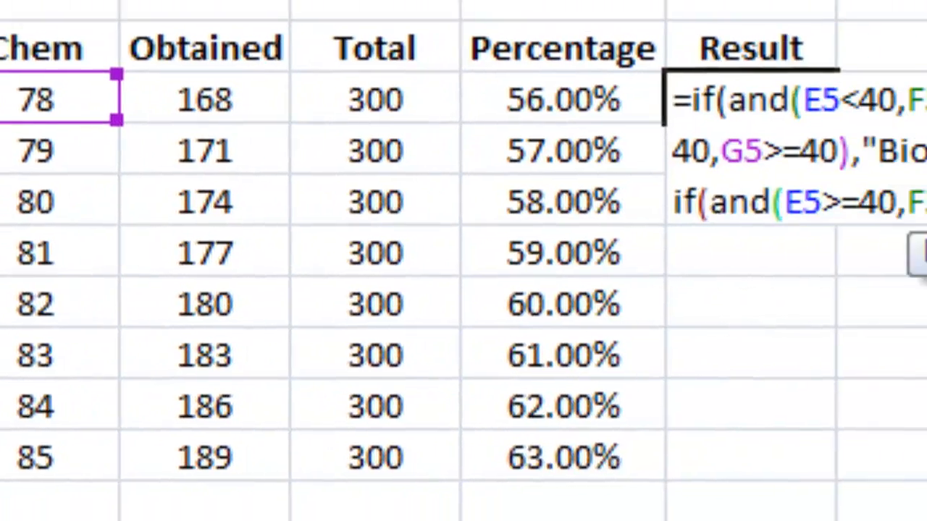
pyautogui.write('<40),"Chem",if(E5<')
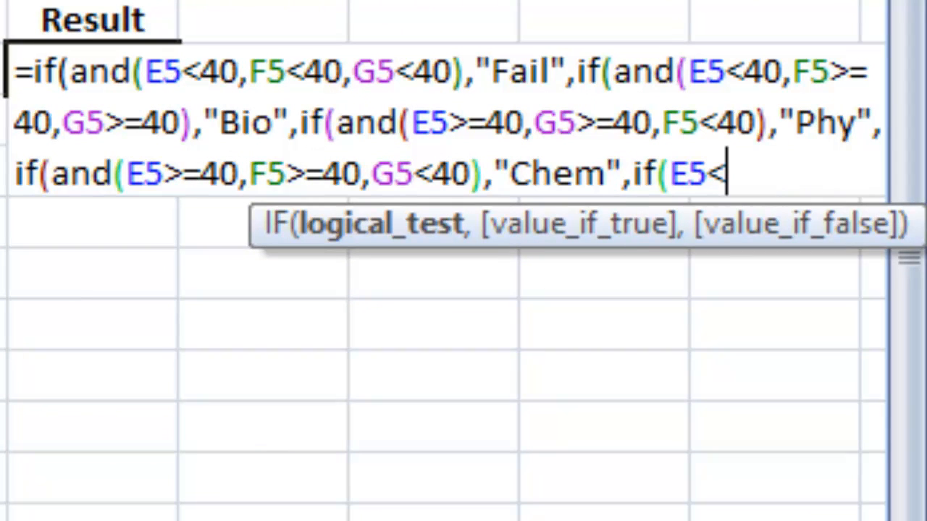
pyautogui.write('40,')
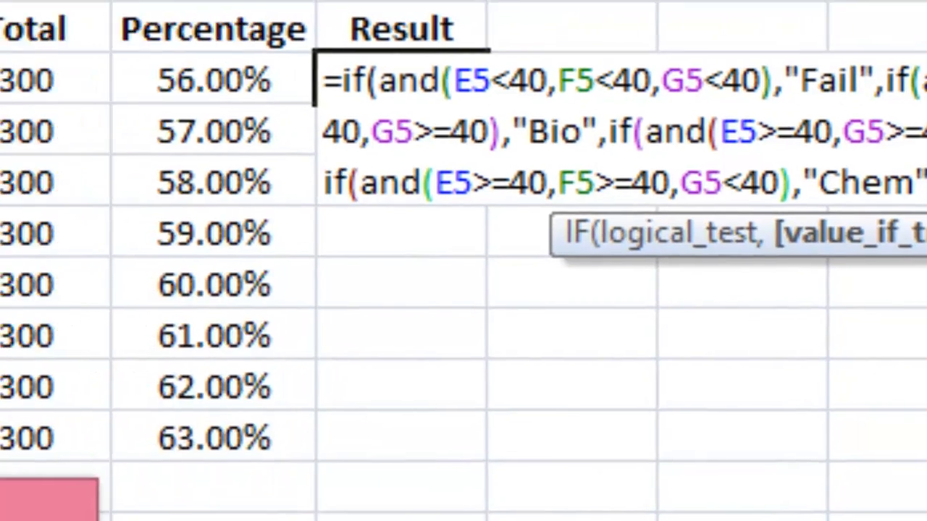
pyautogui.click(404, 95)
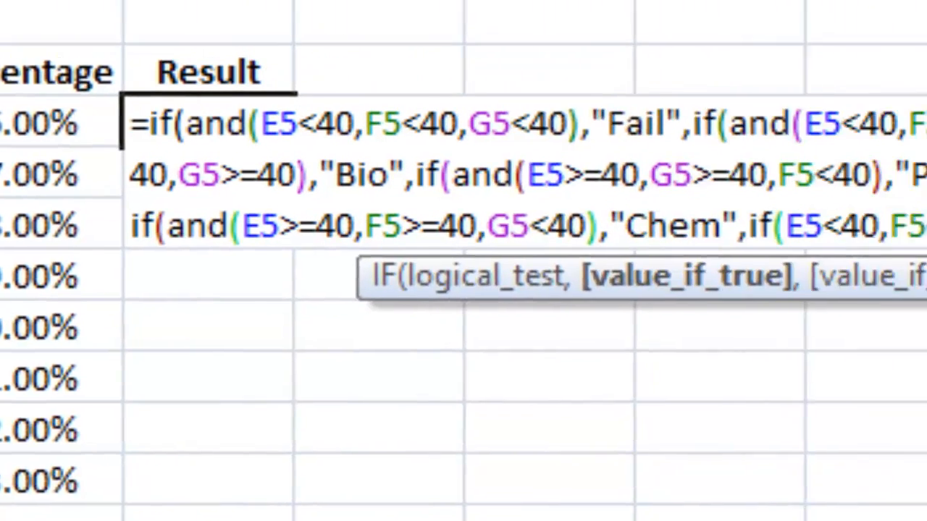
pyautogui.write('<40),"Chem",if(E5<40,F5<40')
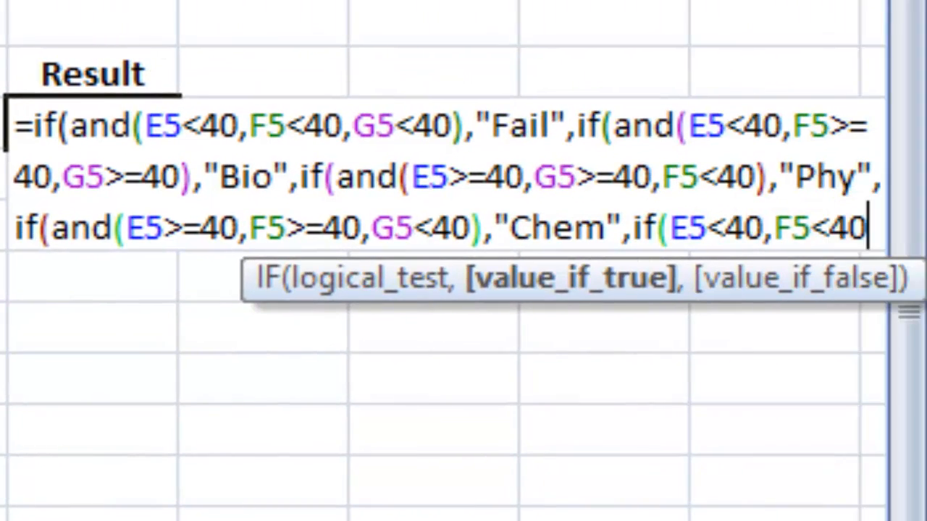
pyautogui.write(',')
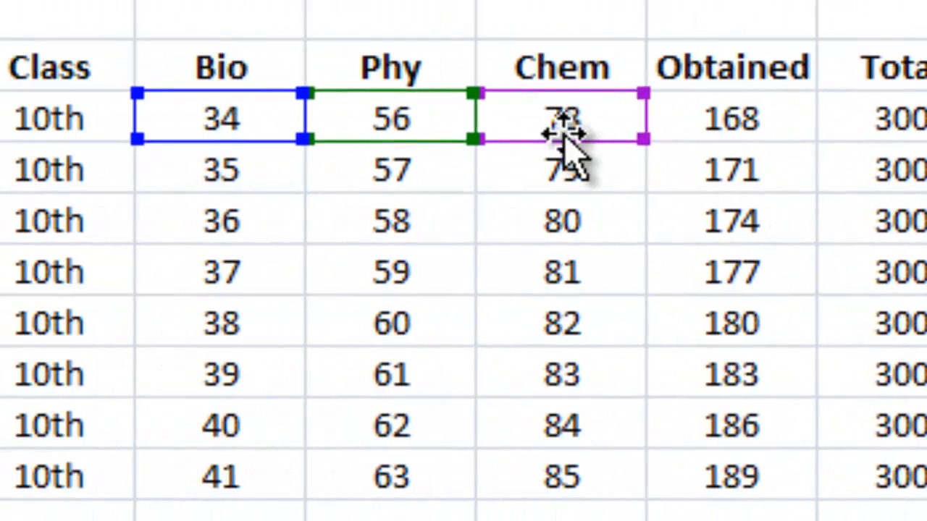
pyautogui.click(573, 120)
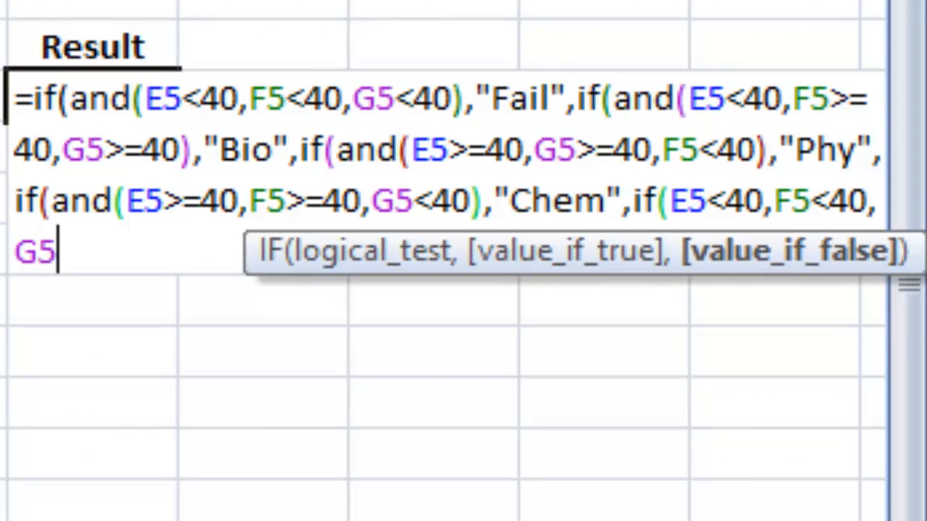
pyautogui.write('>=')
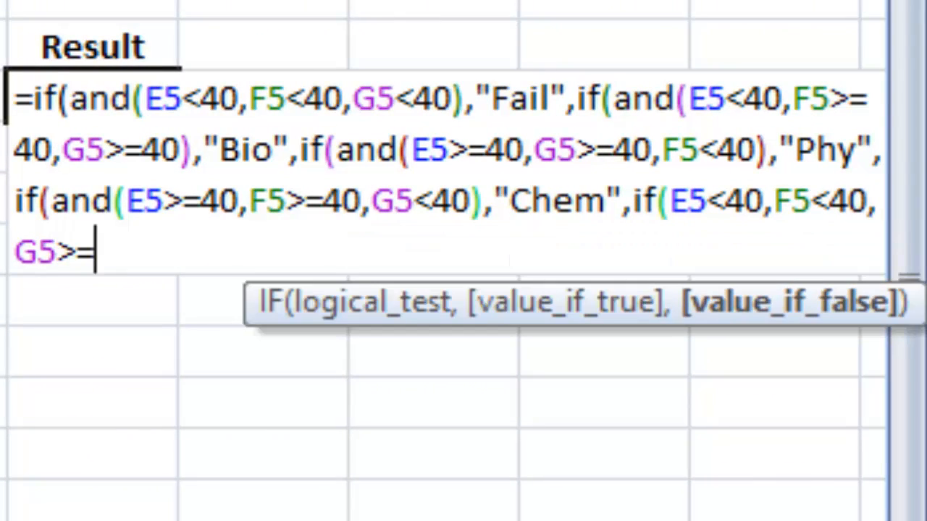
pyautogui.write('40,')
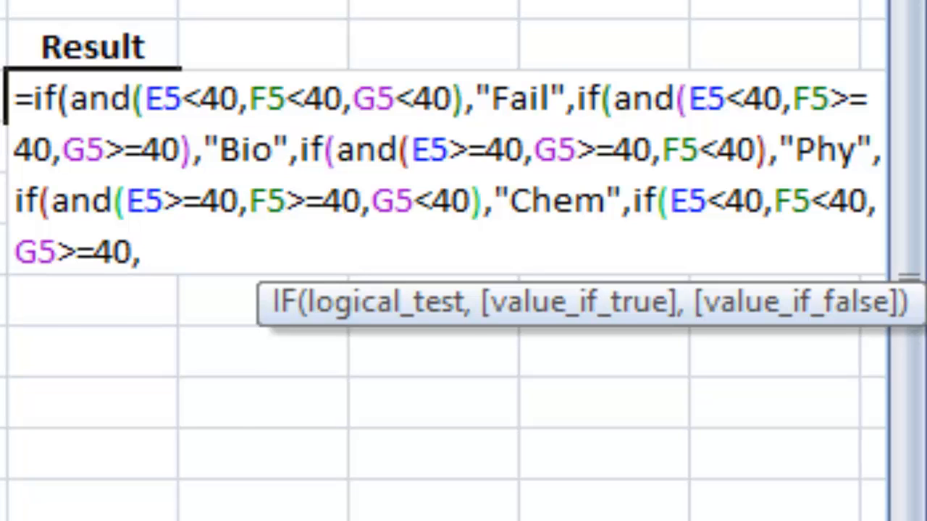
# Step: Begin another IF(AND( at the formula's end, and insert the missing AND( before E5<40 in the fifth IF
pyautogui.write('if(')
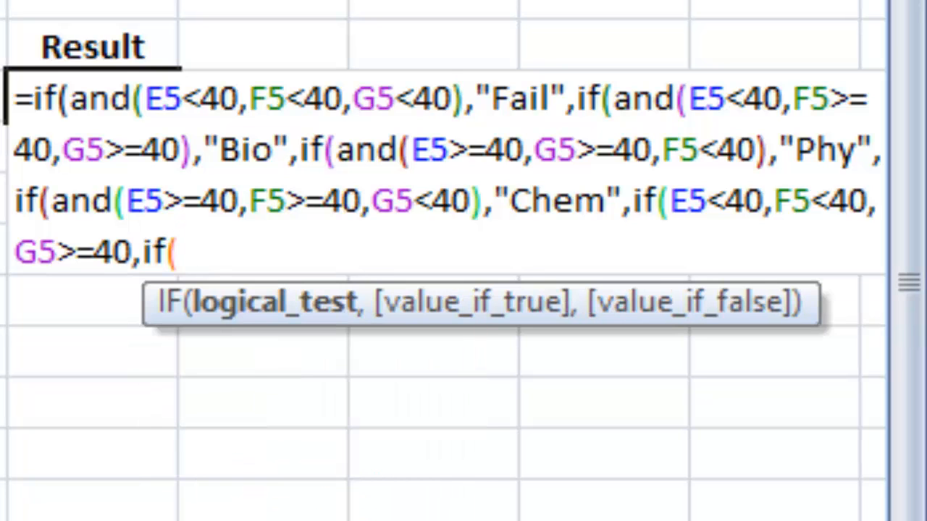
pyautogui.write('and(')
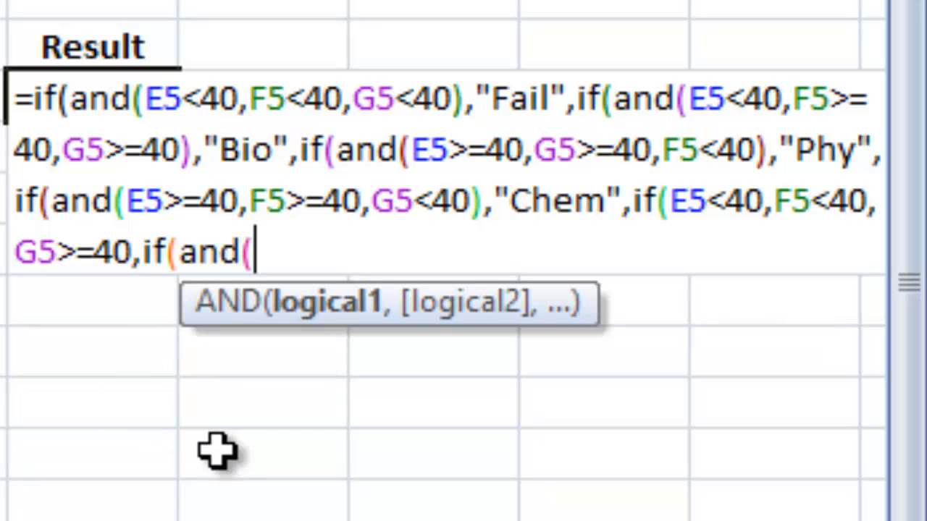
pyautogui.click(657, 204)
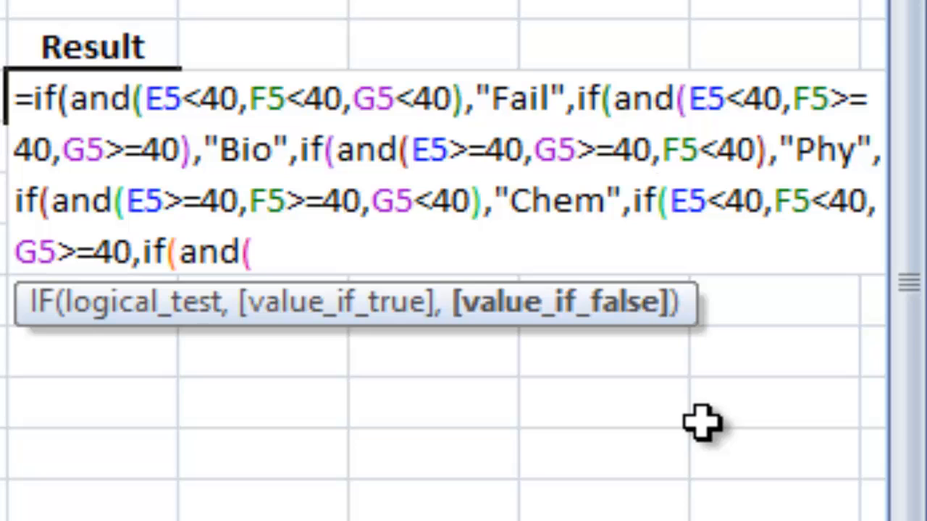
pyautogui.write('a')
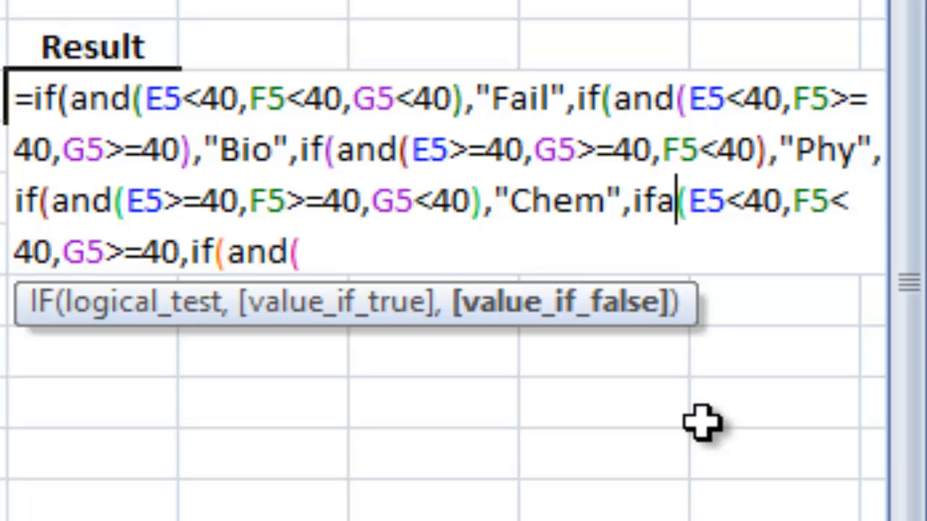
pyautogui.press('BackSpace')
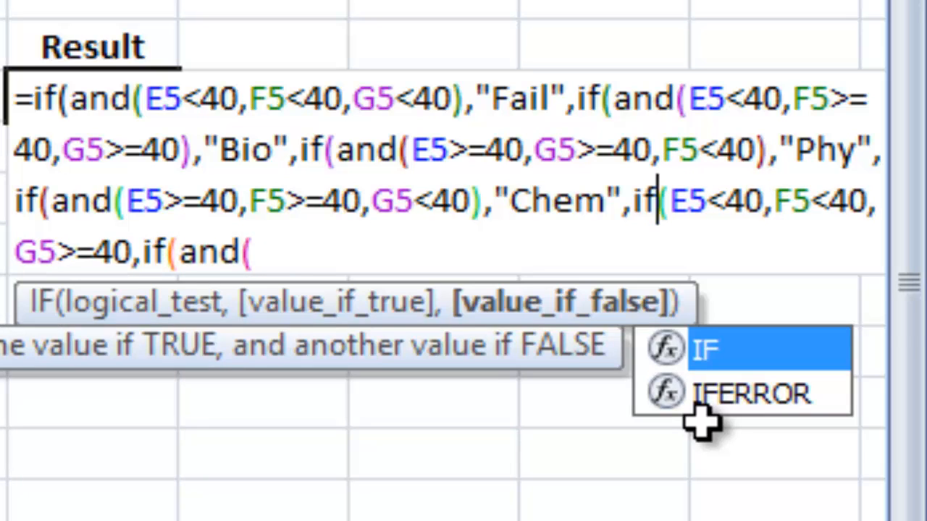
pyautogui.write('(and')
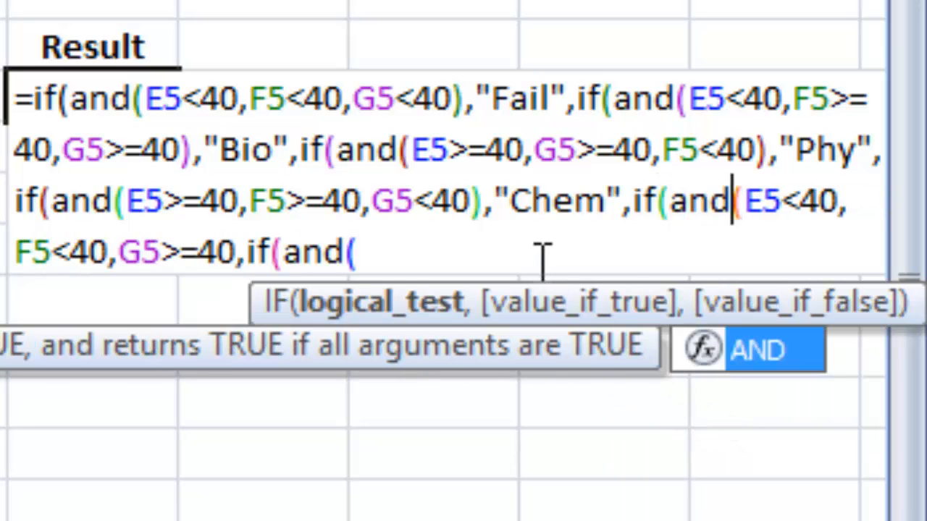
# Step: Remove the trailing ",if(and(" from the formula's end and close the fifth AND test after G5>=40
pyautogui.click(543, 253)
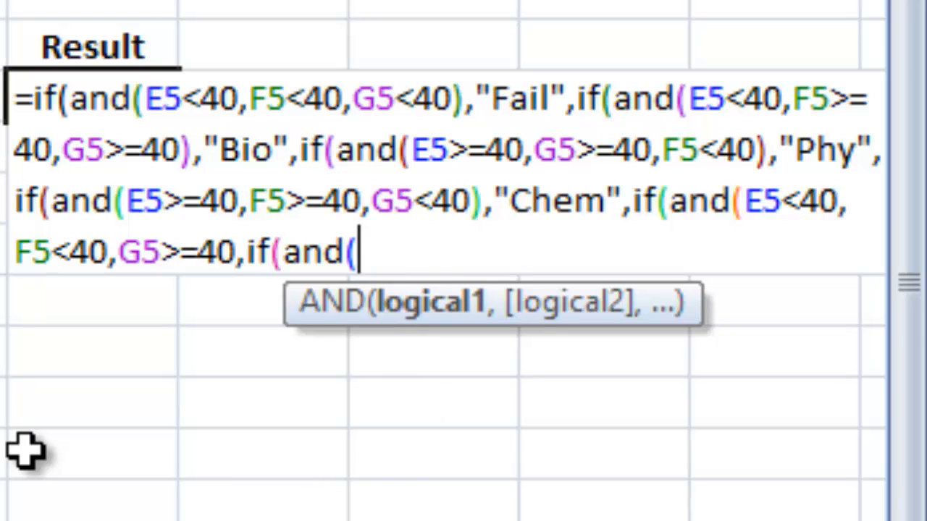
pyautogui.press('BackSpace')
pyautogui.press('BackSpace')
pyautogui.press('BackSpace')
pyautogui.press('BackSpace')
pyautogui.press('BackSpace')
pyautogui.press('BackSpace')
pyautogui.press('BackSpace')
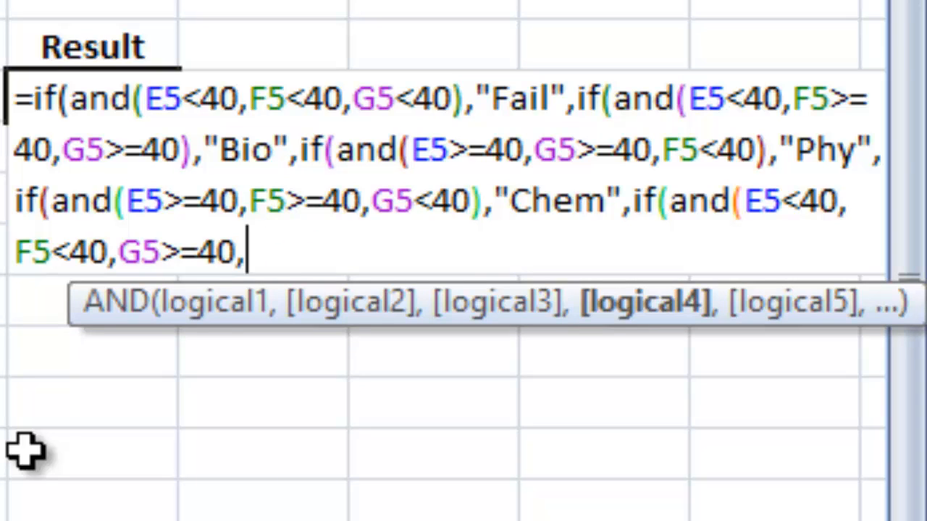
pyautogui.press('BackSpace')
pyautogui.write(')')
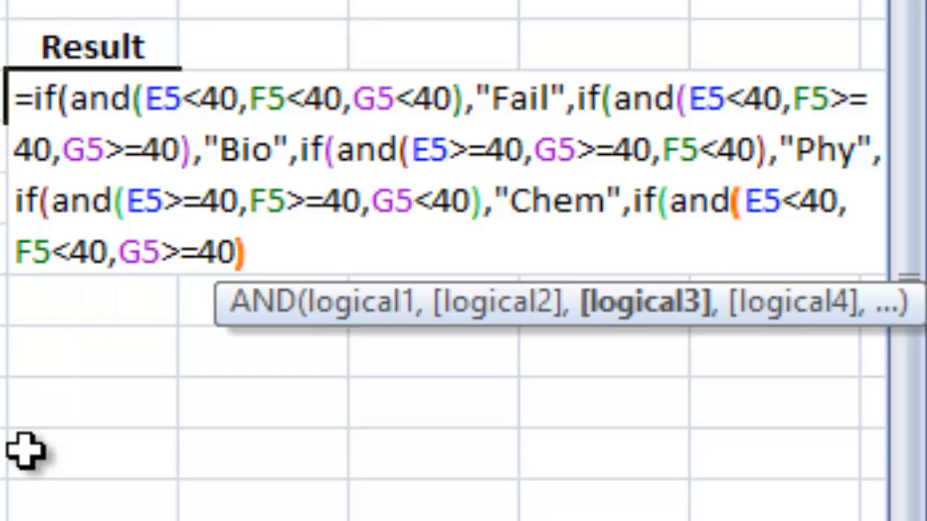
# Step: Set "Bio, Phy" as the value if true of the fifth IF in the Result formula
pyautogui.write(',"')
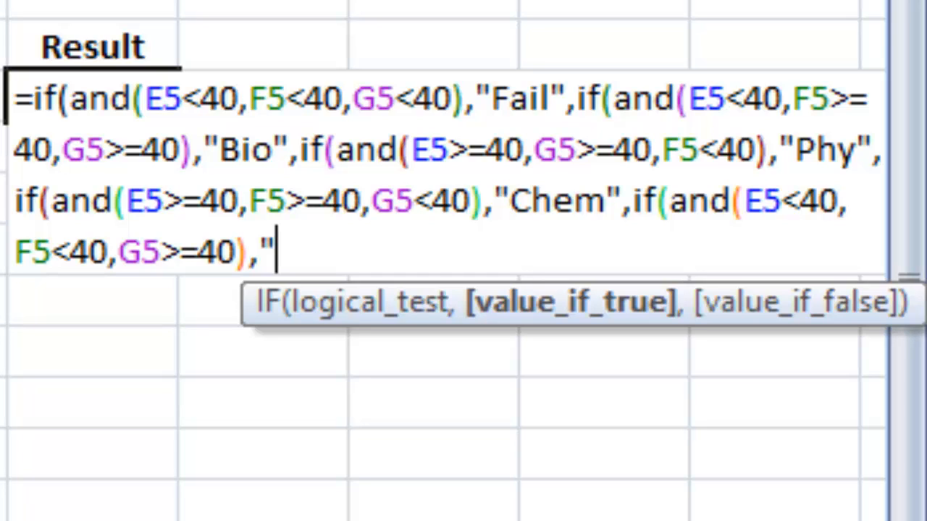
pyautogui.write('Bio')
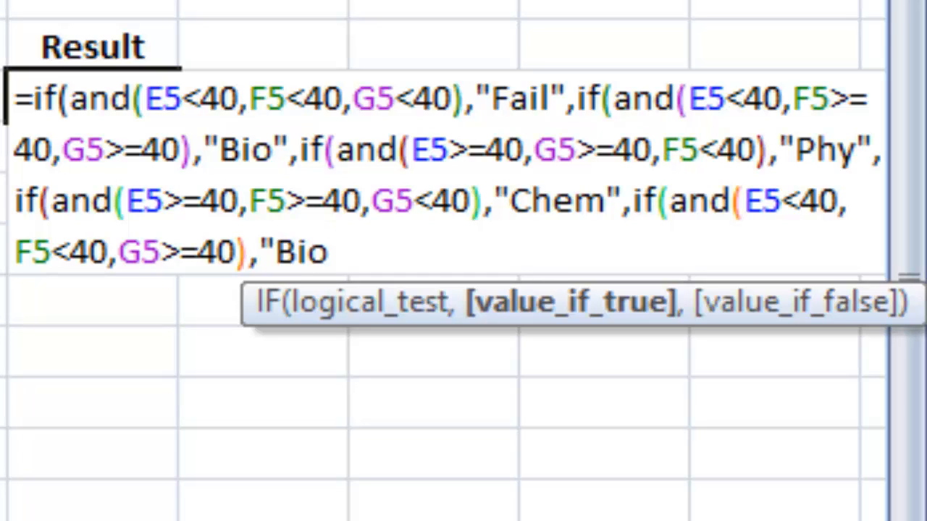
pyautogui.write(', Phy')
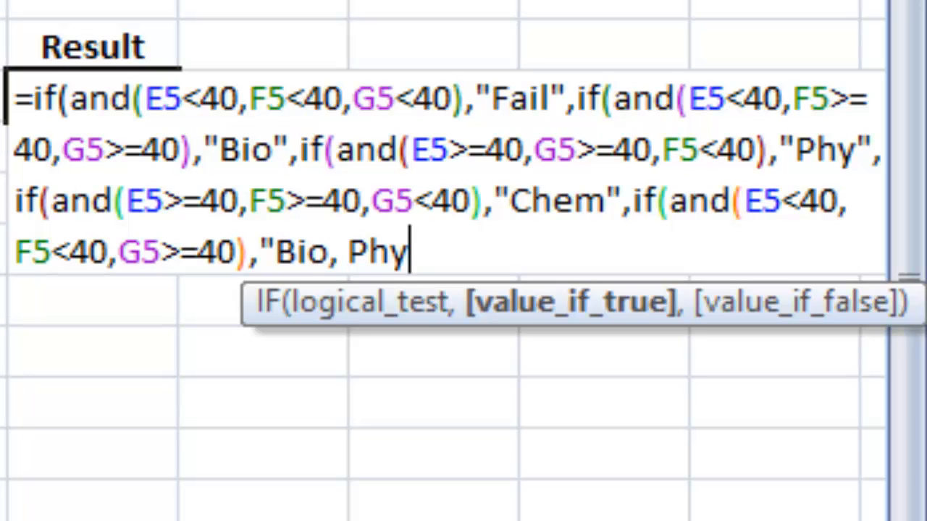
pyautogui.write('"')
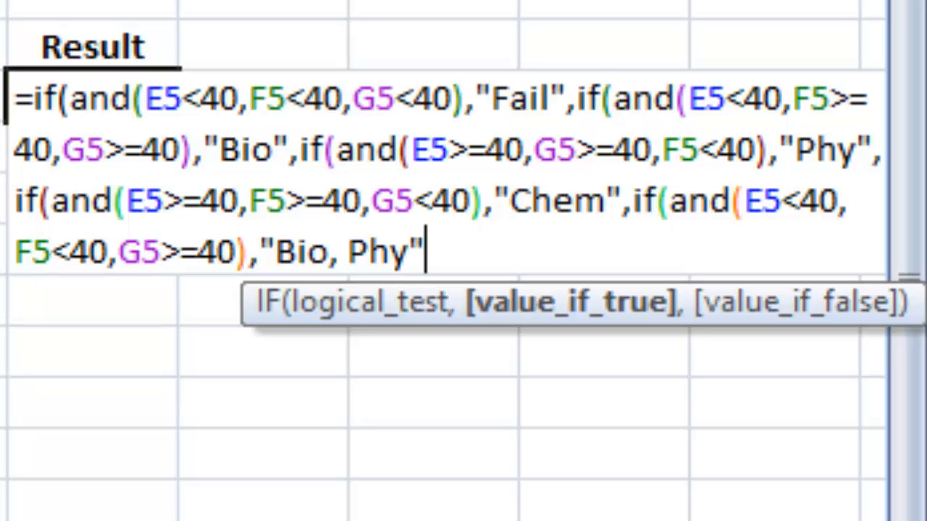
pyautogui.write(',')
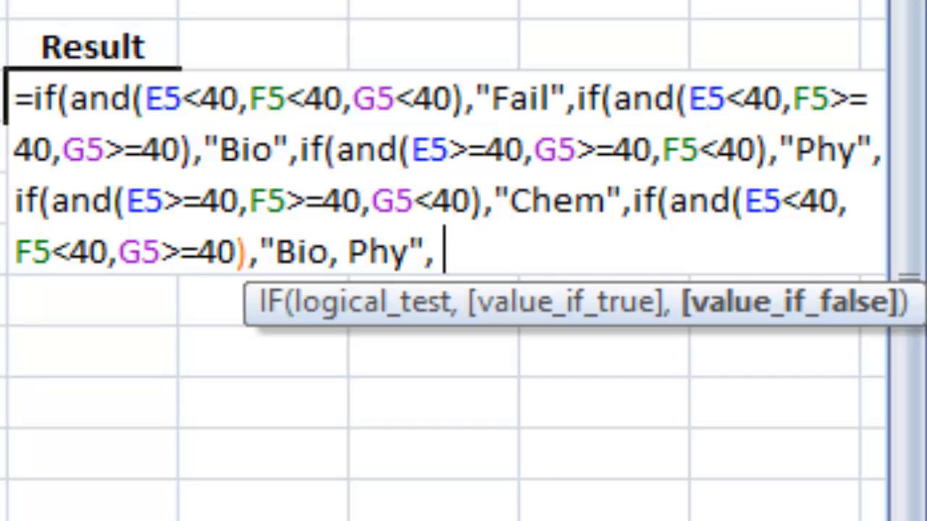
# Step: Nest a sixth IF(AND( as the fifth IF's value if false, with the conditions E5>=40, F5<40 and G5<40
pyautogui.write(' if(')
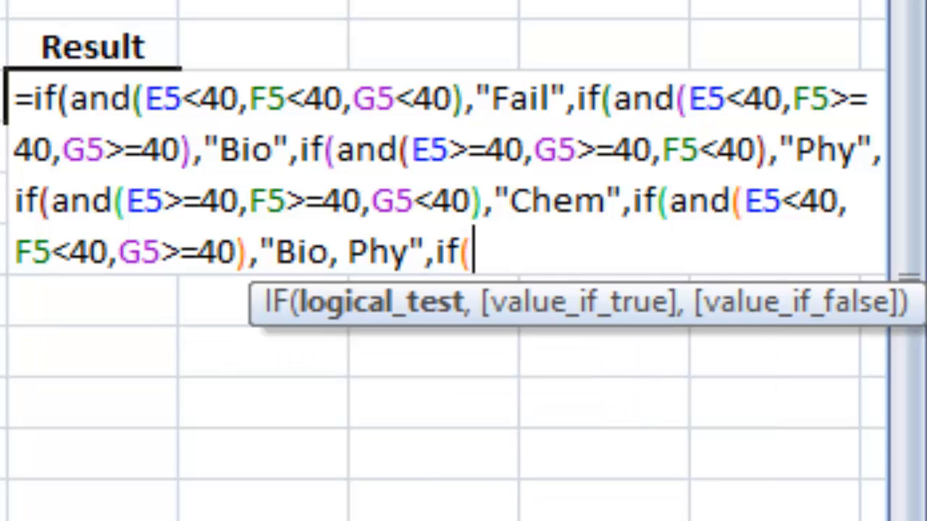
pyautogui.write('and(')
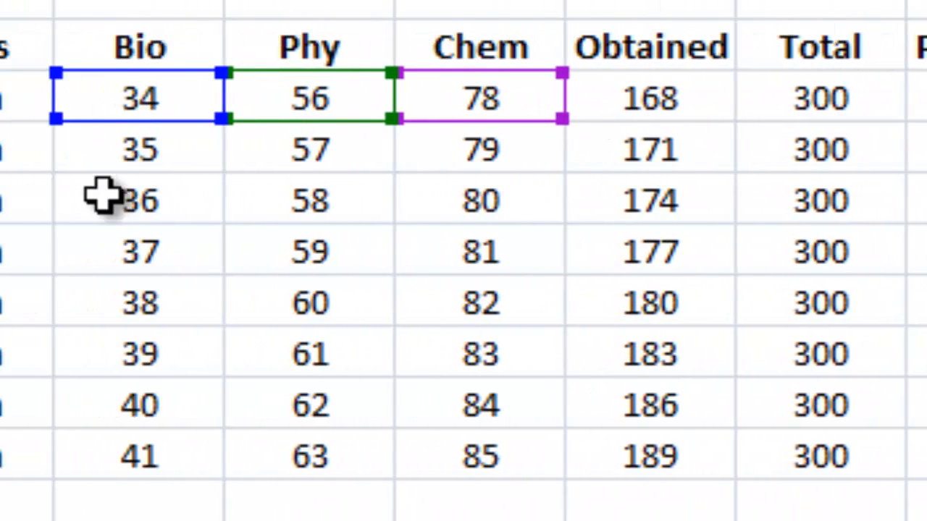
pyautogui.click(154, 104)
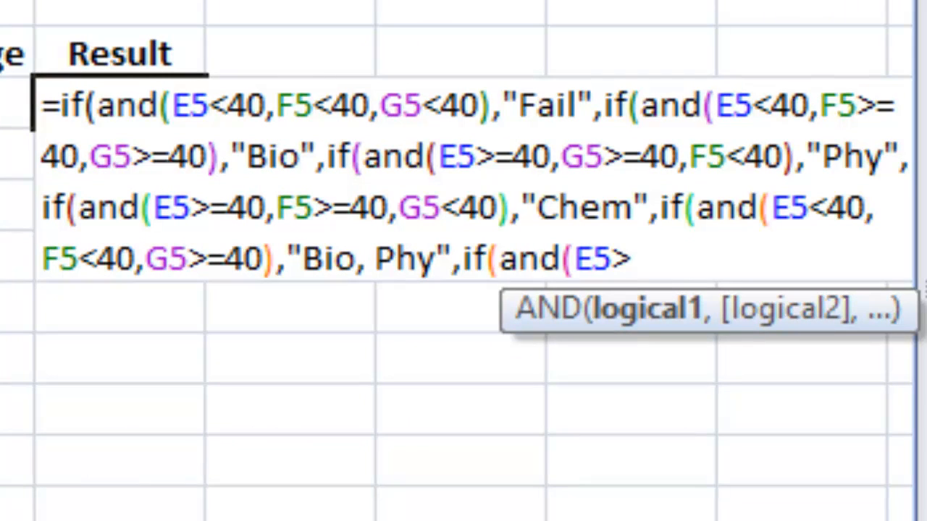
pyautogui.write('>=40,')
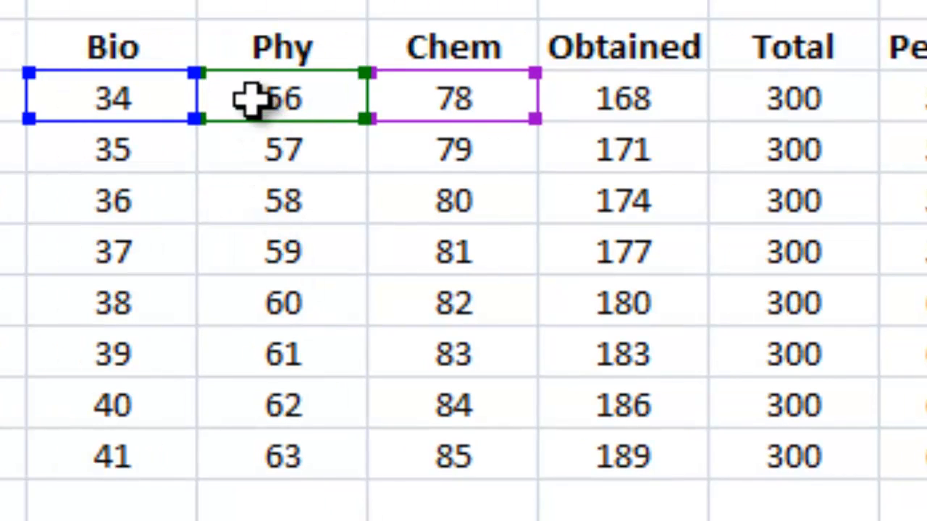
pyautogui.click(250, 100)
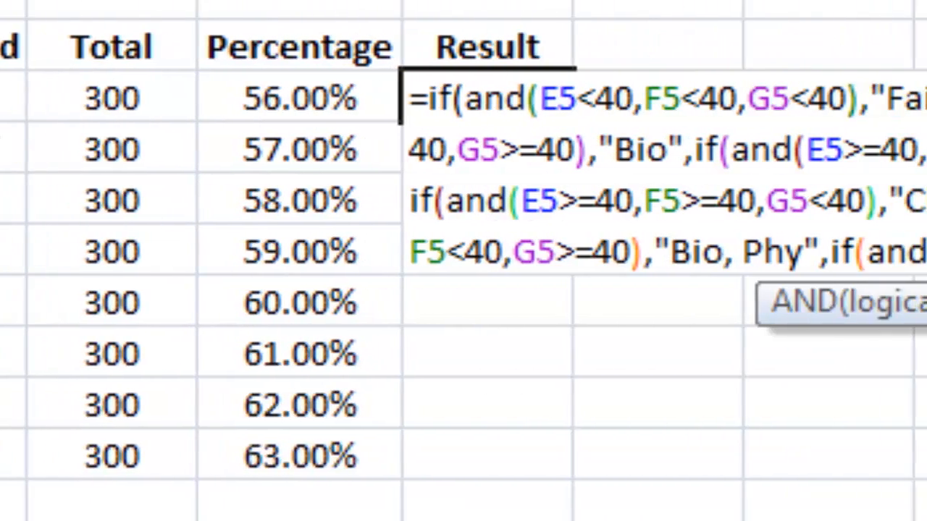
pyautogui.write('<40,')
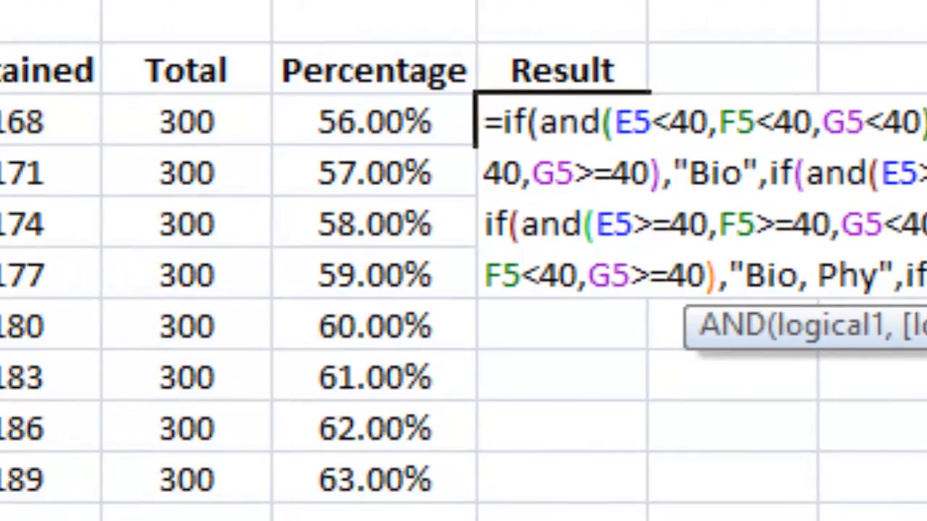
pyautogui.click(356, 140)
pyautogui.write('<')
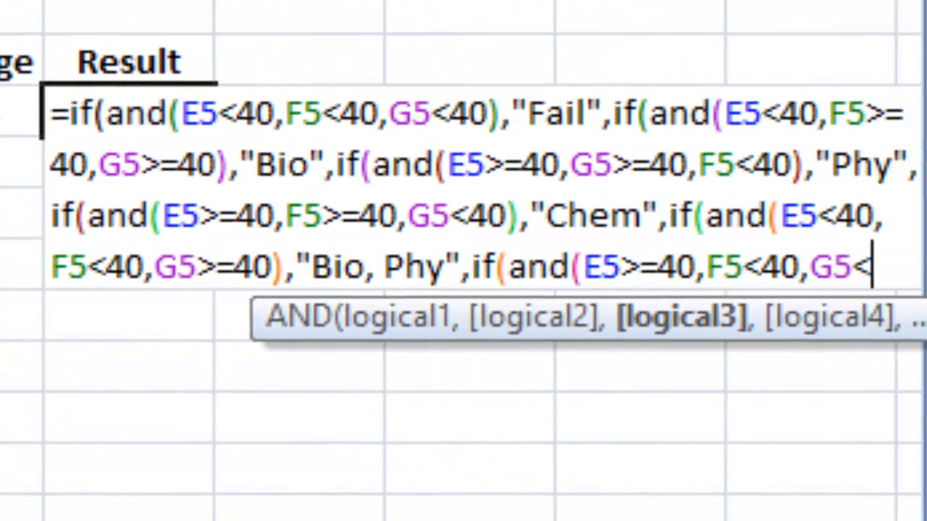
pyautogui.write('40,')
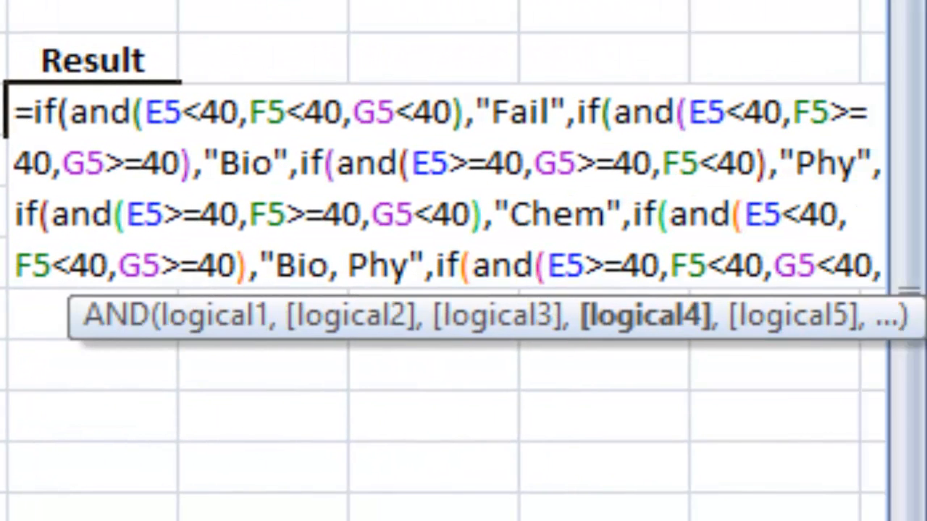
# Step: Close the sixth AND test after G5<40 and set "Phy, Chem" as the sixth IF's value if true
pyautogui.press('BackSpace')
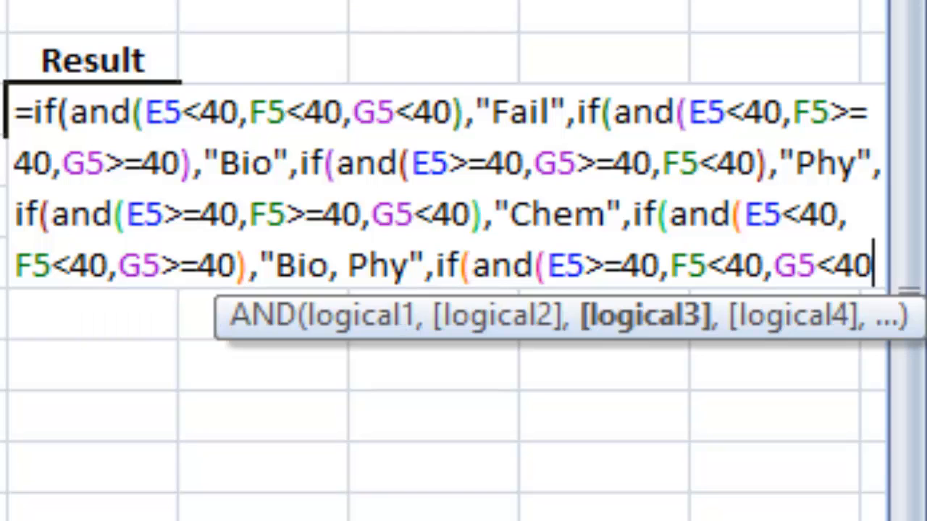
pyautogui.write('),')
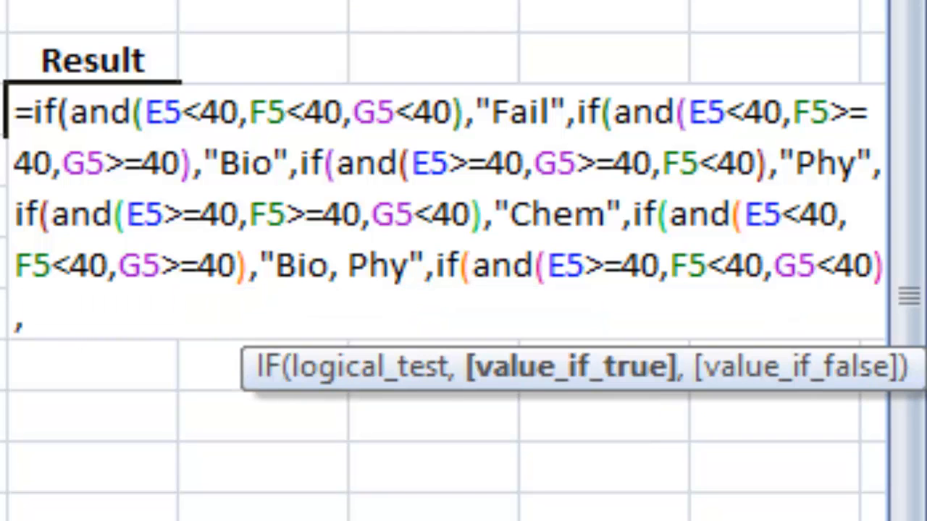
pyautogui.write('"Phy, ')
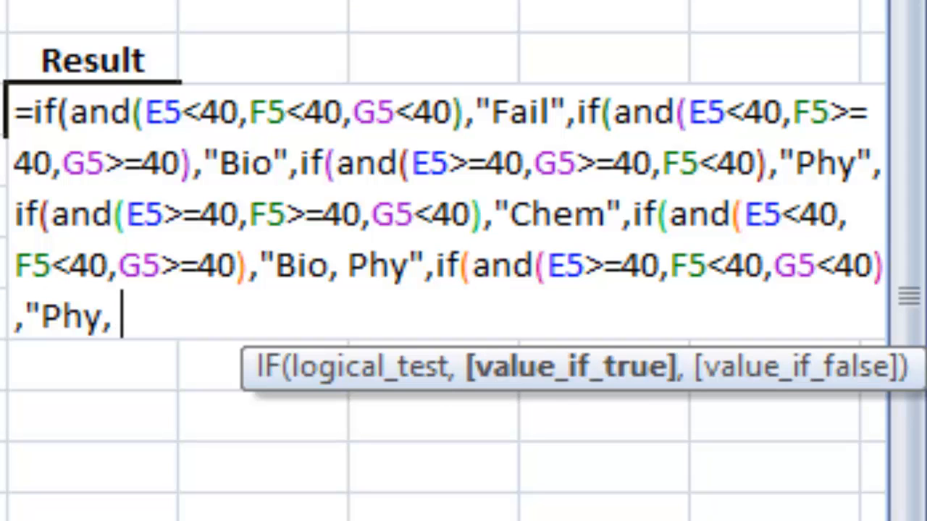
pyautogui.write('S')
pyautogui.press('BackSpace')
pyautogui.write('Ch')
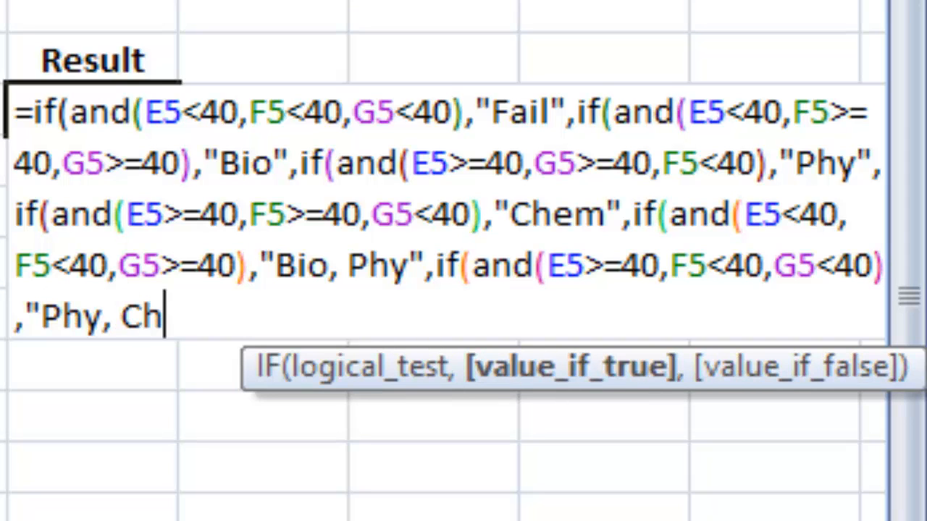
pyautogui.write('em"')
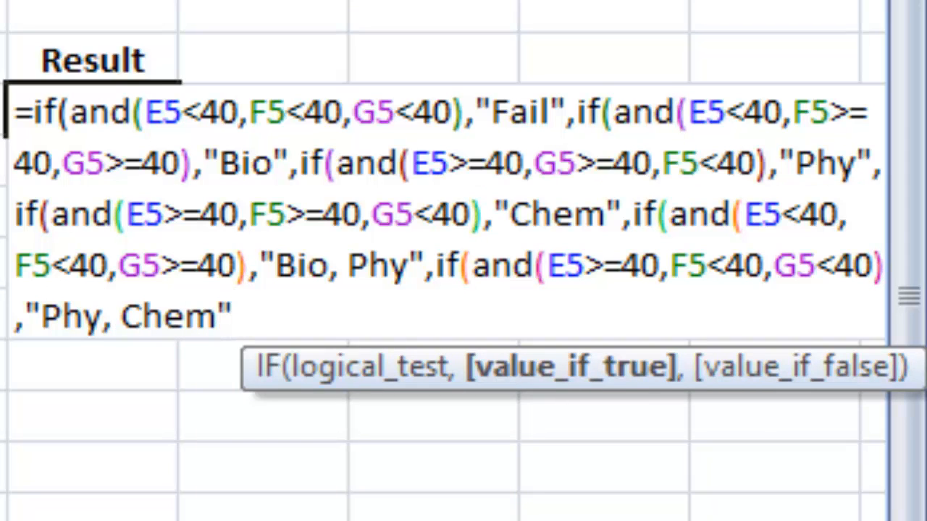
# Step: Nest a seventh IF(AND( as the sixth IF's value if false, with the conditions E5<40, G5<40 and F5>=40
pyautogui.write(',if')
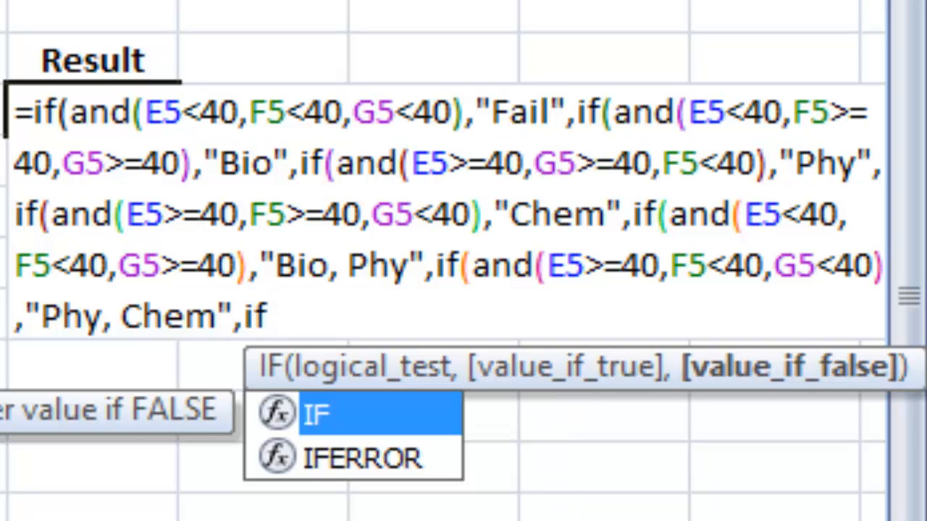
pyautogui.write('(and(')
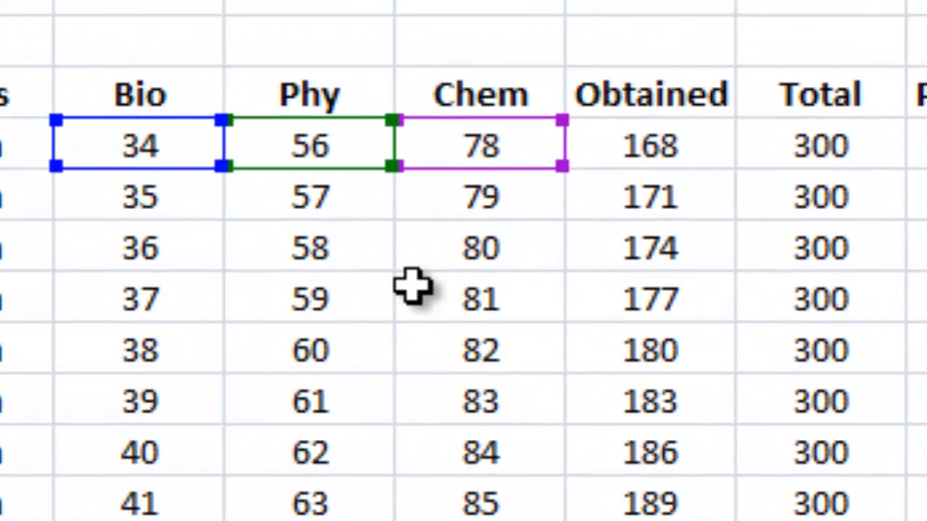
pyautogui.click(107, 143)
pyautogui.write('<')
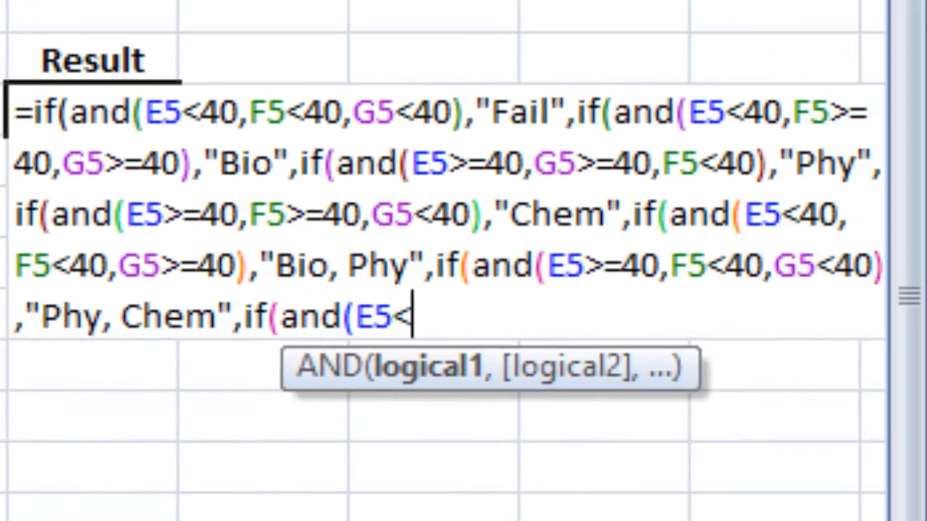
pyautogui.write('4-')
pyautogui.press('BackSpace')
pyautogui.write('0,')
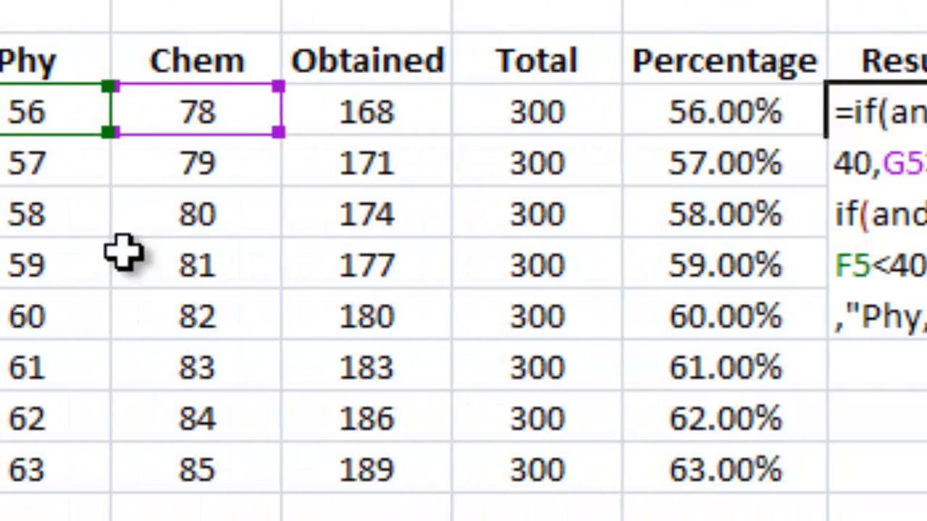
pyautogui.click(562, 118)
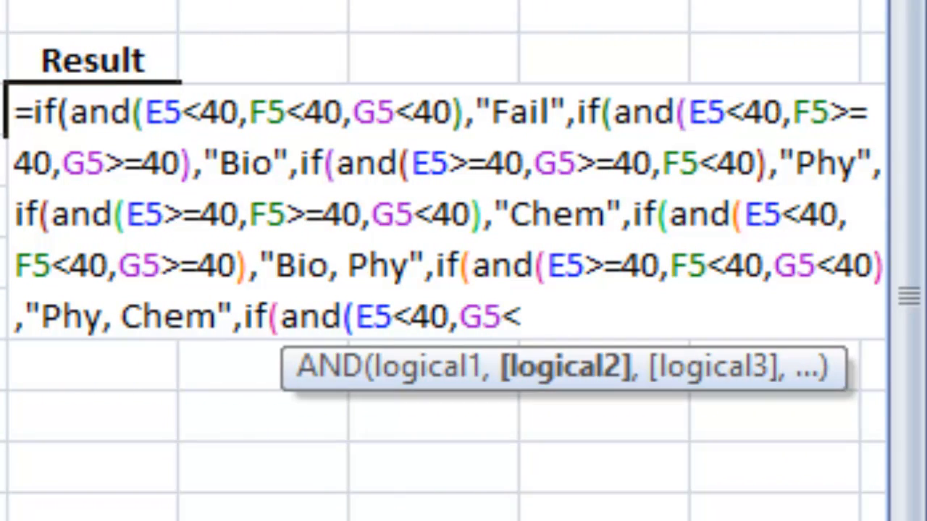
pyautogui.write('40')
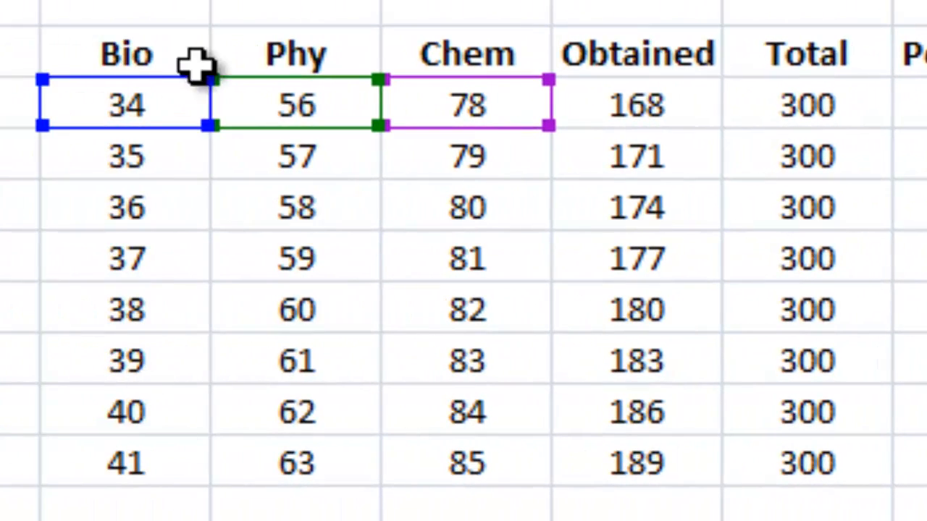
pyautogui.click(268, 98)
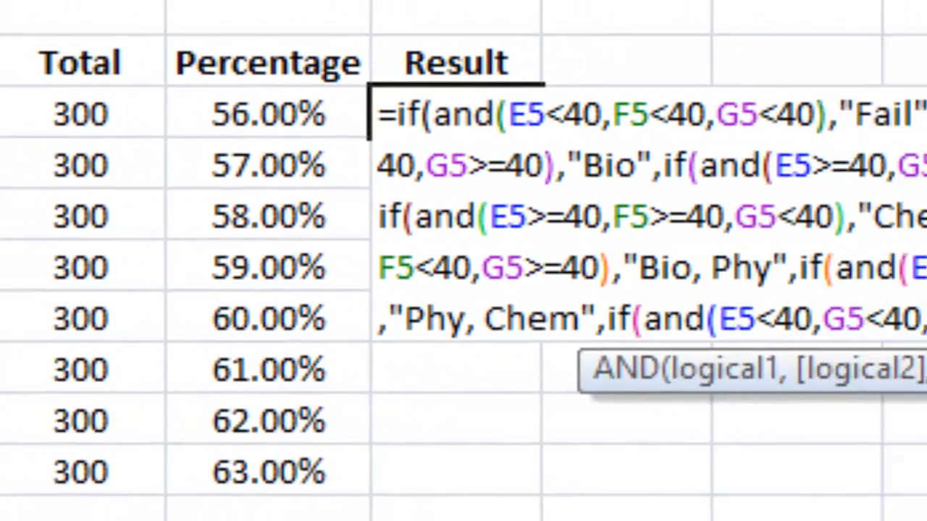
pyautogui.write('>=40')
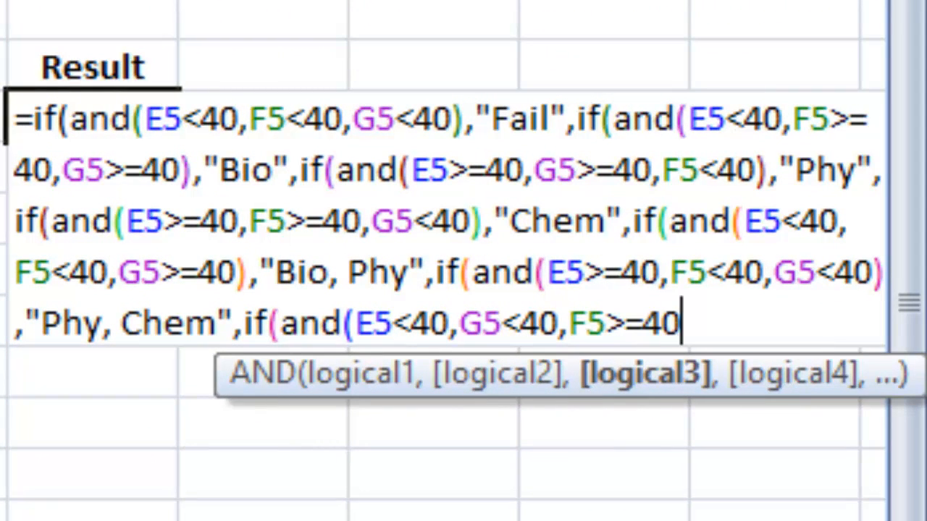
# Step: Close the seventh AND test after F5>=40 and set "Bio, Chem" as the seventh IF's value if true
pyautogui.write(',')
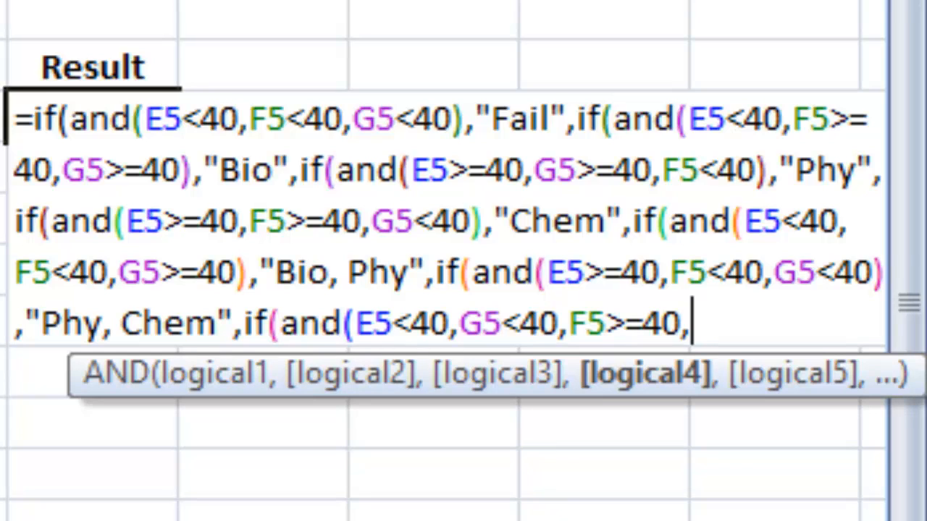
pyautogui.press('BackSpace')
pyautogui.write('),')
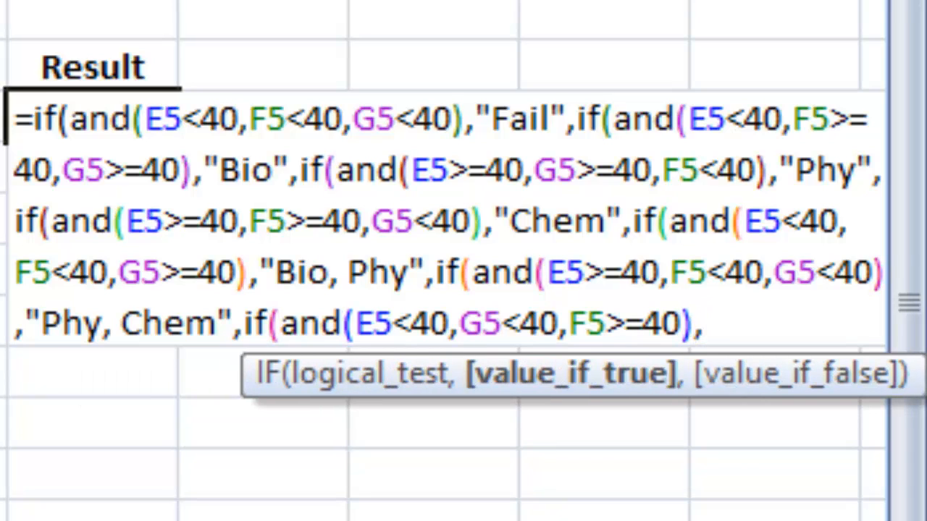
pyautogui.write('"Bio')
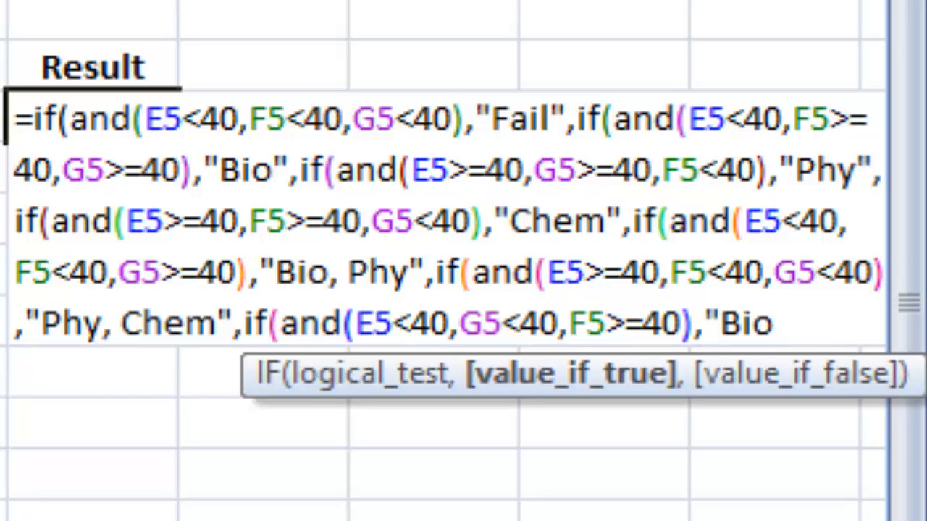
pyautogui.write(', Chem')
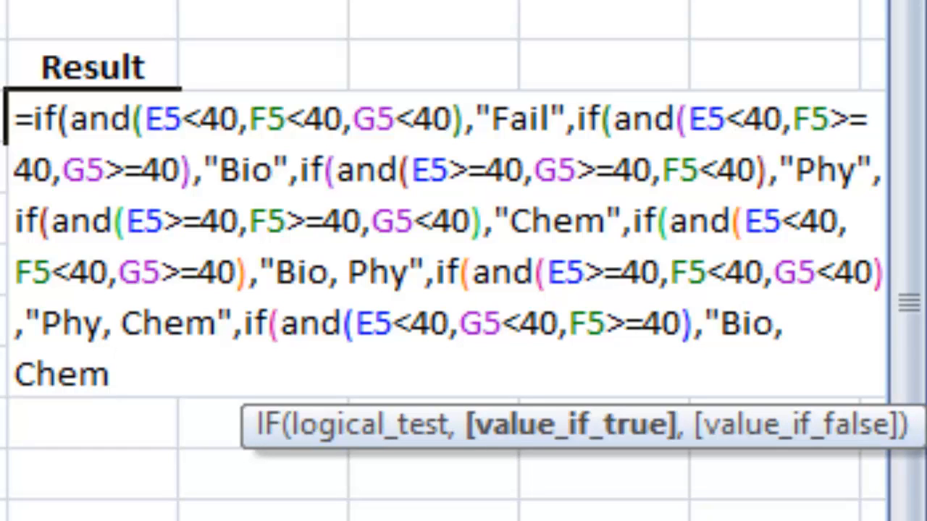
pyautogui.write('", if(')
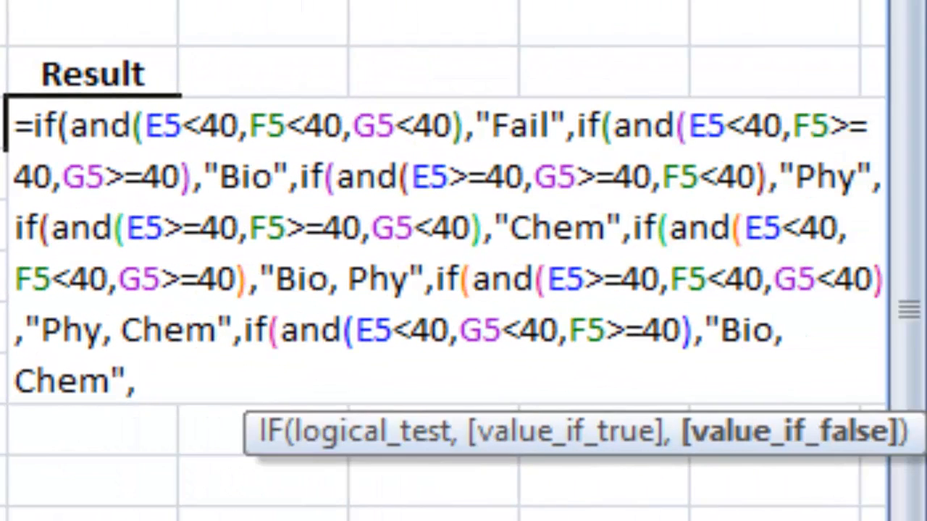
# Step: Set "Pass" as the seventh IF's value if false, close all the nested IFs and enter the Result formula
pyautogui.write('"Pass"')
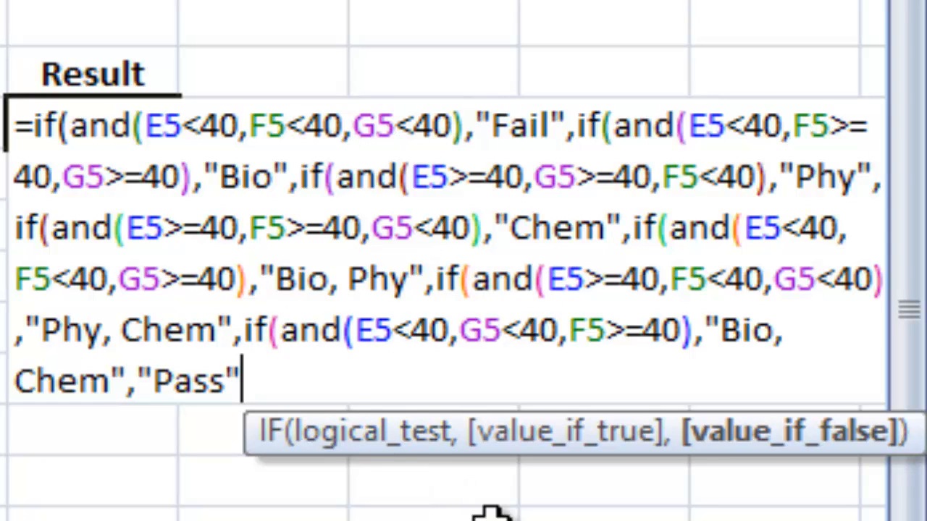
pyautogui.write(')))')
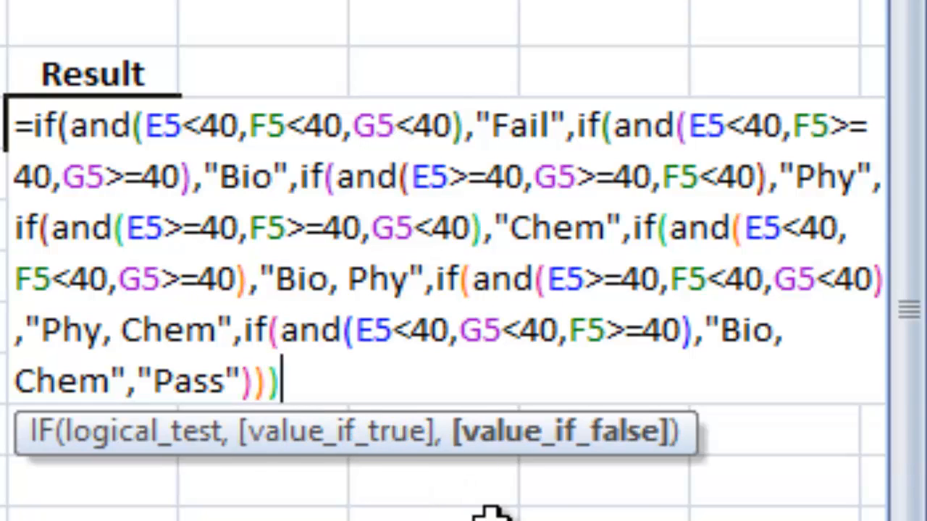
pyautogui.write(')))')
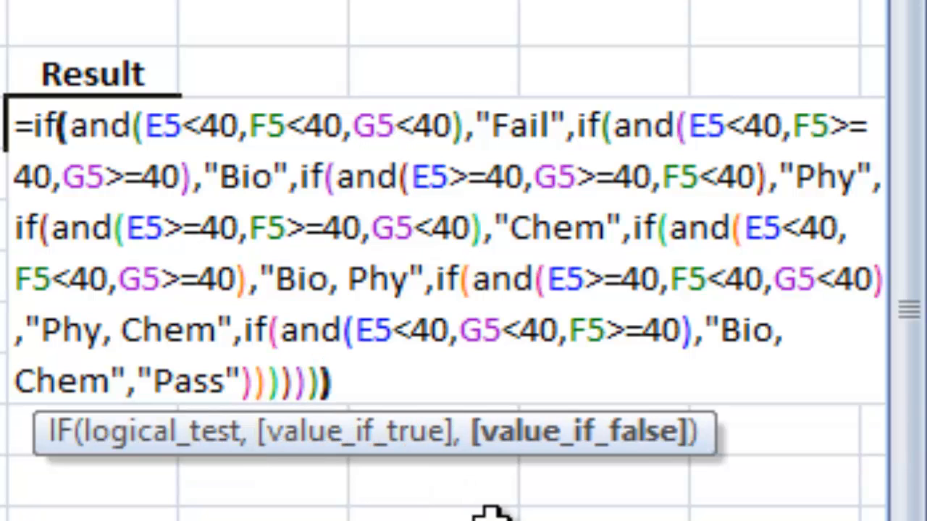
pyautogui.press('Return')
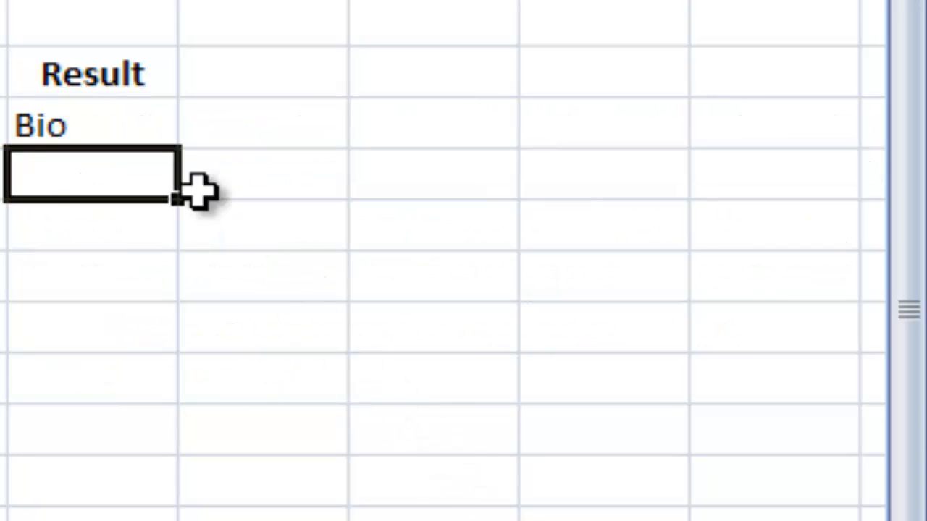
# Step: Fill the first student's Result formula down through the last student row
pyautogui.click(148, 128)
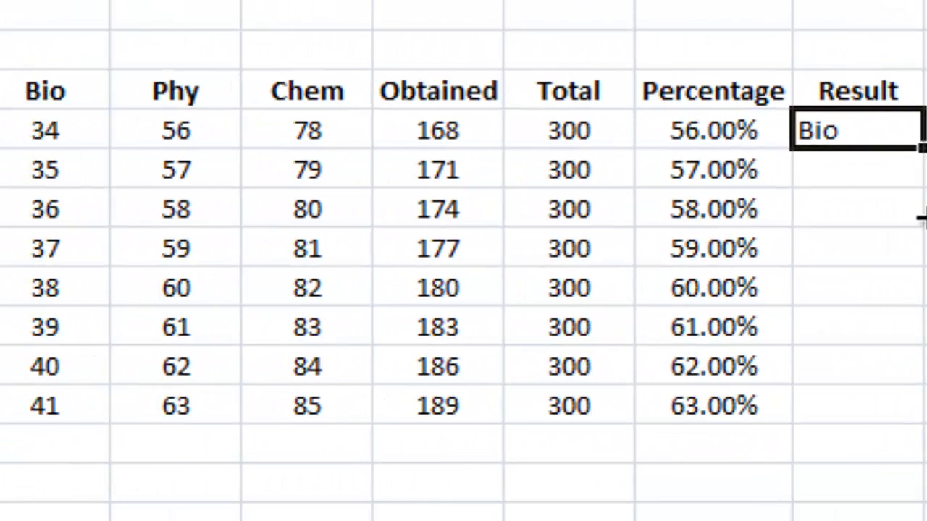
pyautogui.moveTo(451, 148); pyautogui.dragTo(450, 477)
pyautogui.click(925, 287)
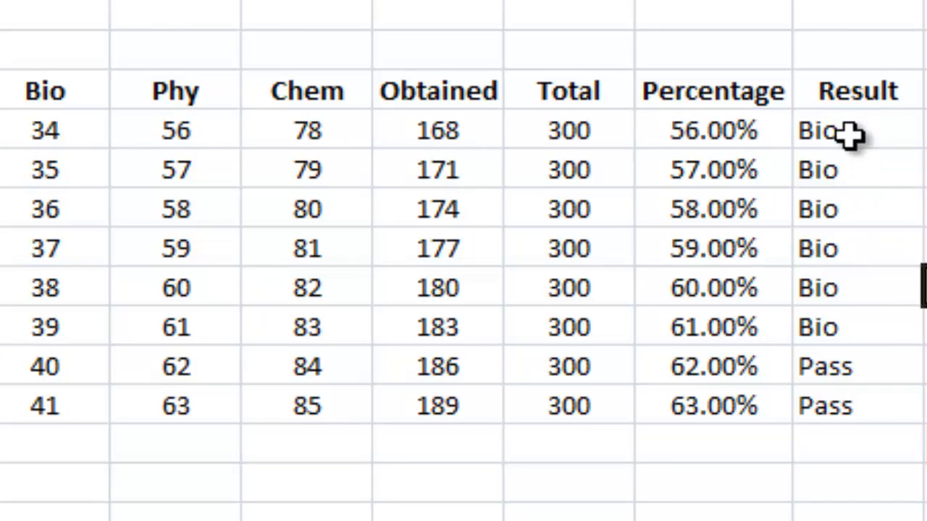
# Step: Compare the students' entries in the Result column with their Bio, Phy and Chem marks against the pass mark of 40
pyautogui.moveTo(848, 137); pyautogui.dragTo(849, 327)
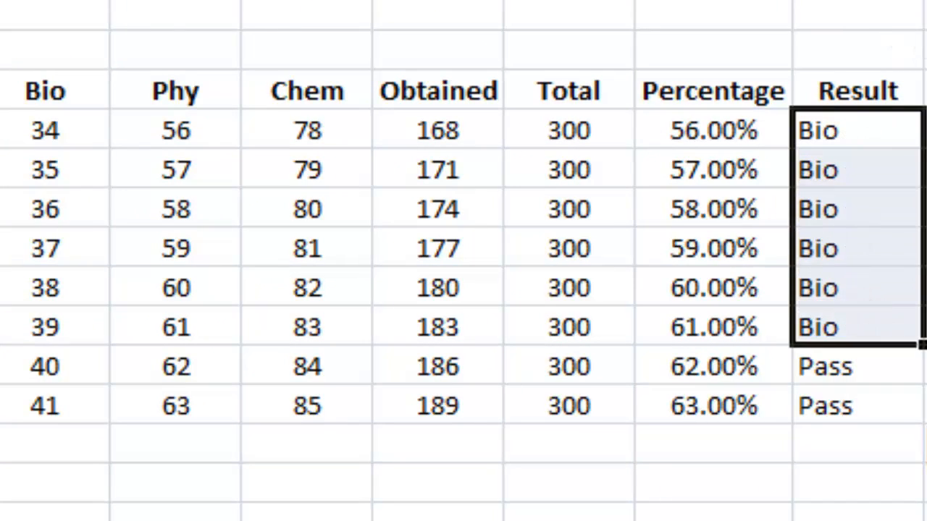
pyautogui.click(925, 89)
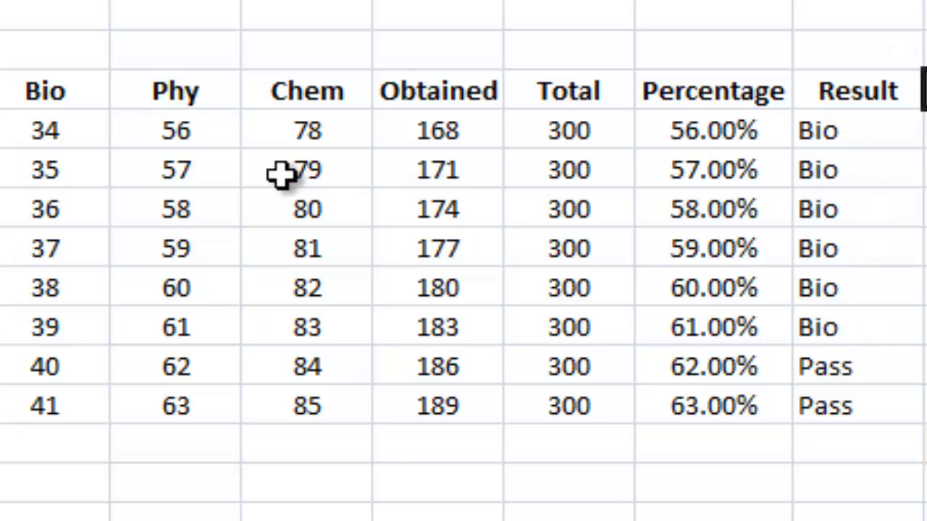
pyautogui.click(37, 125)
pyautogui.click(72, 168)
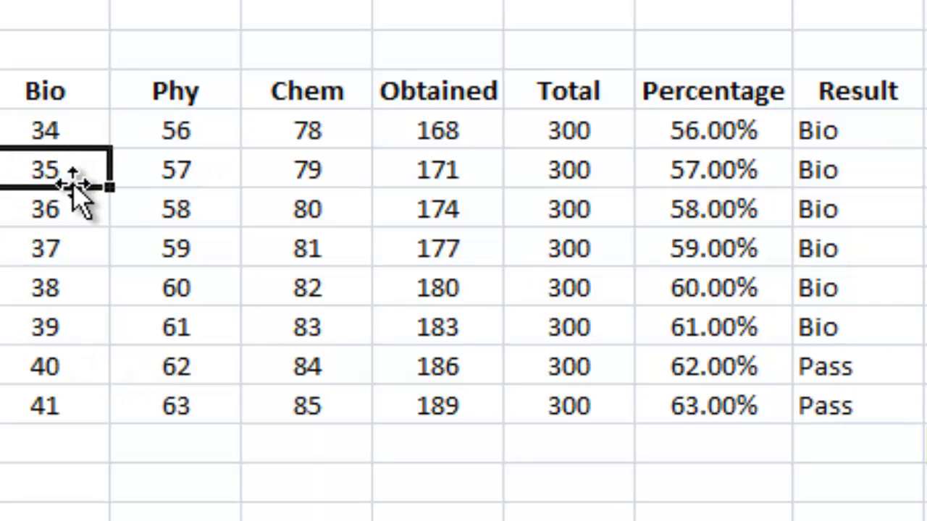
pyautogui.click(74, 210)
pyautogui.click(81, 282)
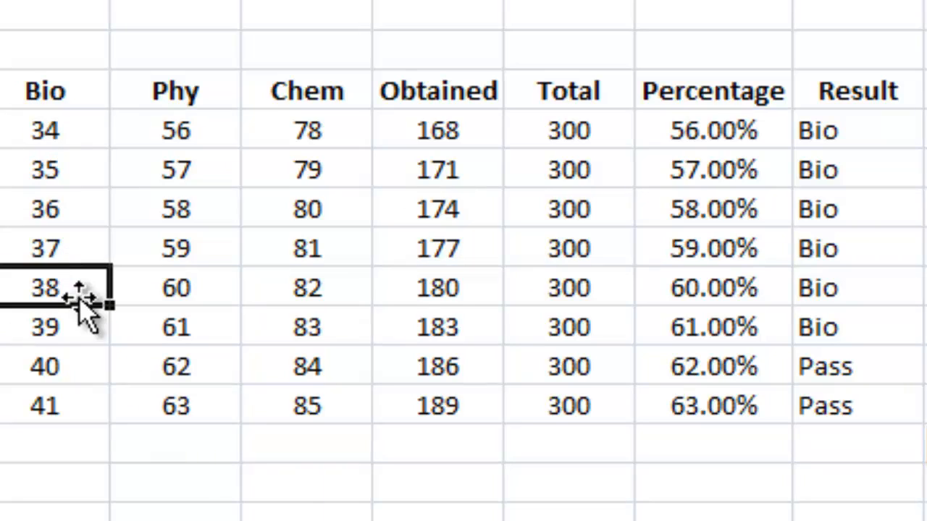
pyautogui.click(76, 324)
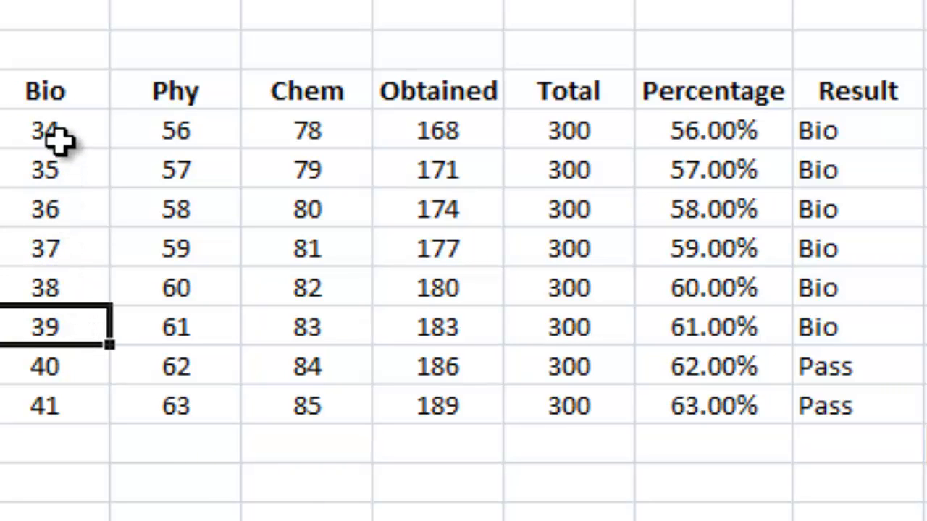
pyautogui.click(67, 362)
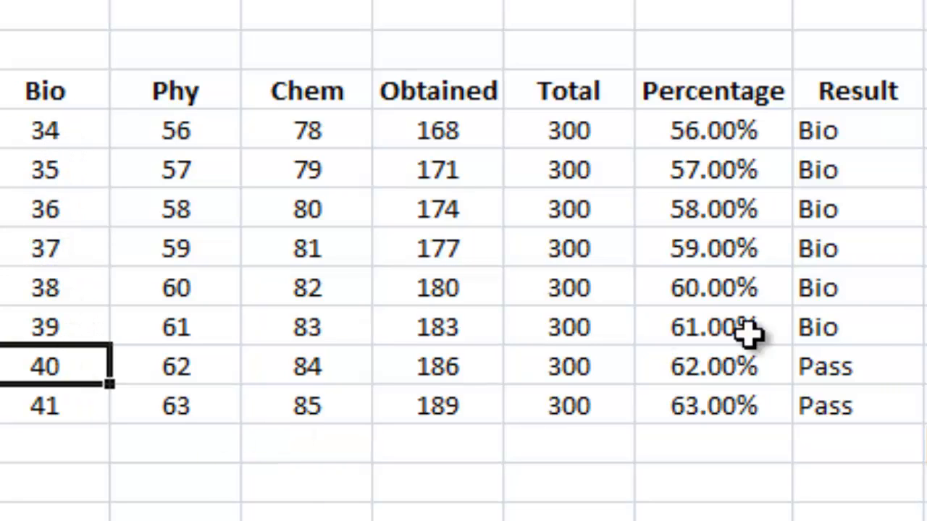
pyautogui.click(880, 379)
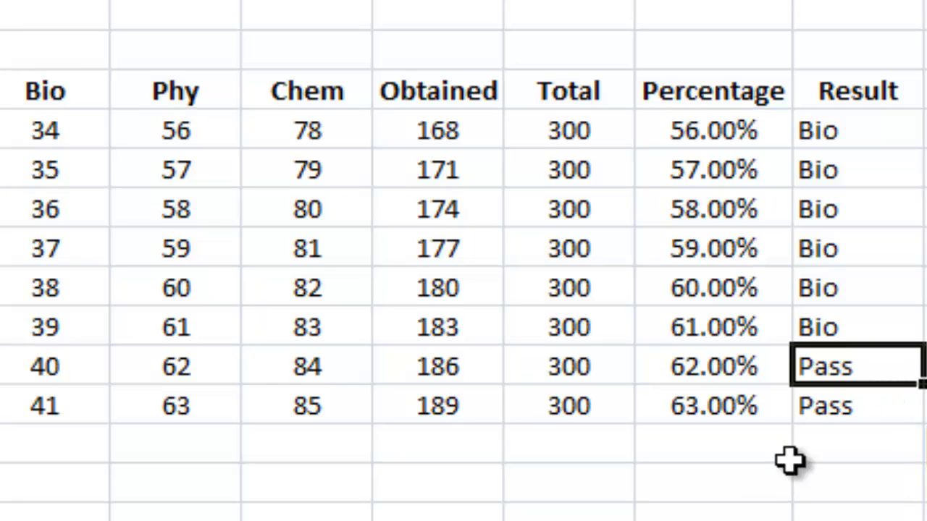
pyautogui.click(102, 368)
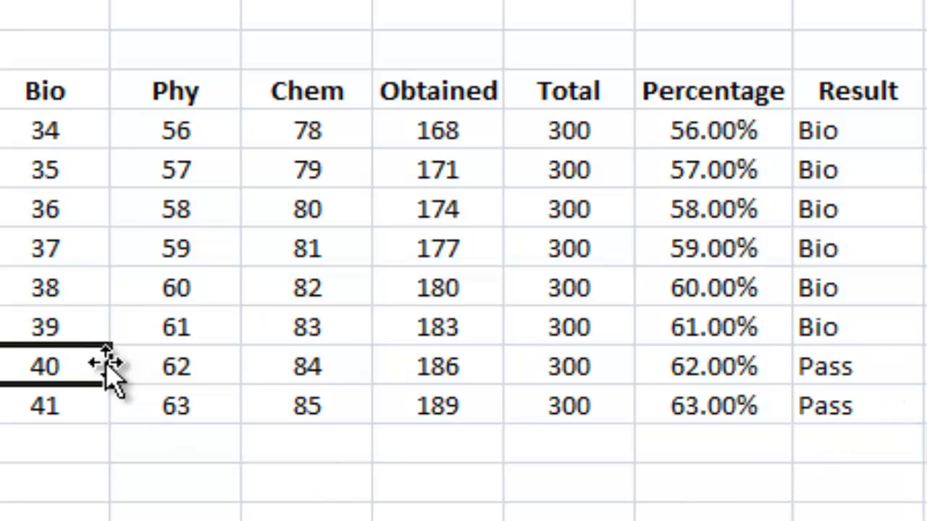
pyautogui.click(196, 373)
pyautogui.click(287, 374)
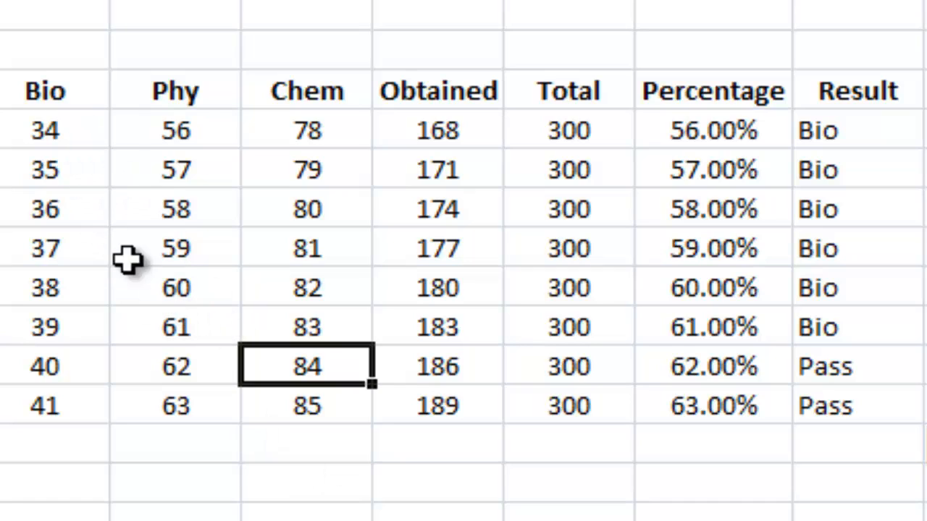
pyautogui.click(69, 138)
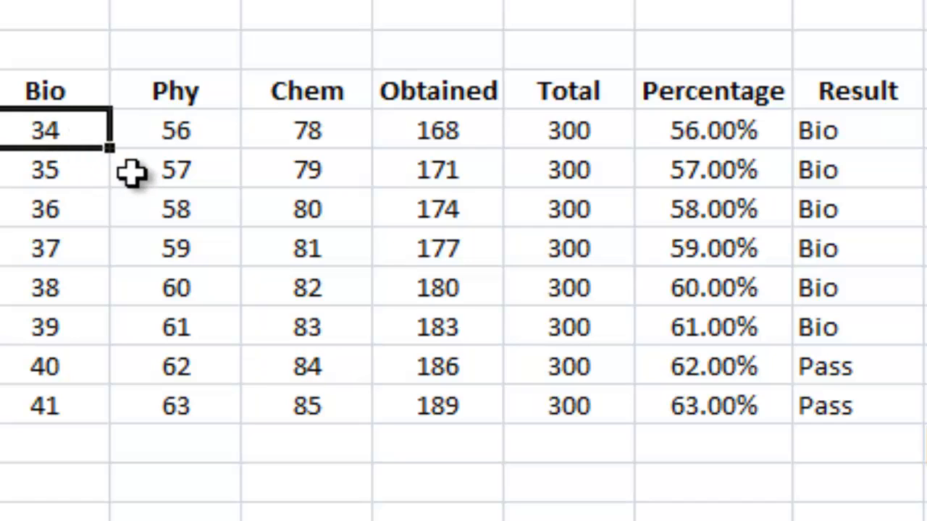
pyautogui.click(185, 141)
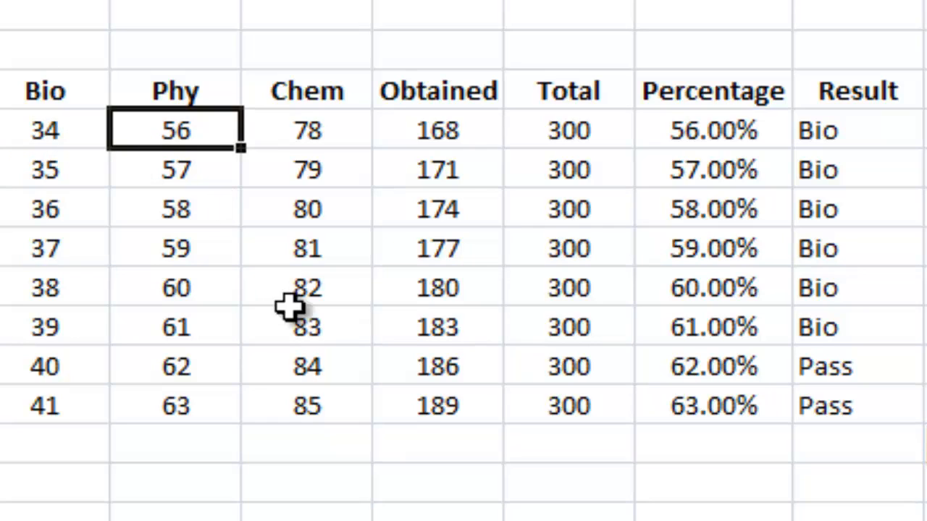
# Step: Set the first student's Phy mark to 23 and Chem mark to 12 to test the Result formula
pyautogui.write('23')
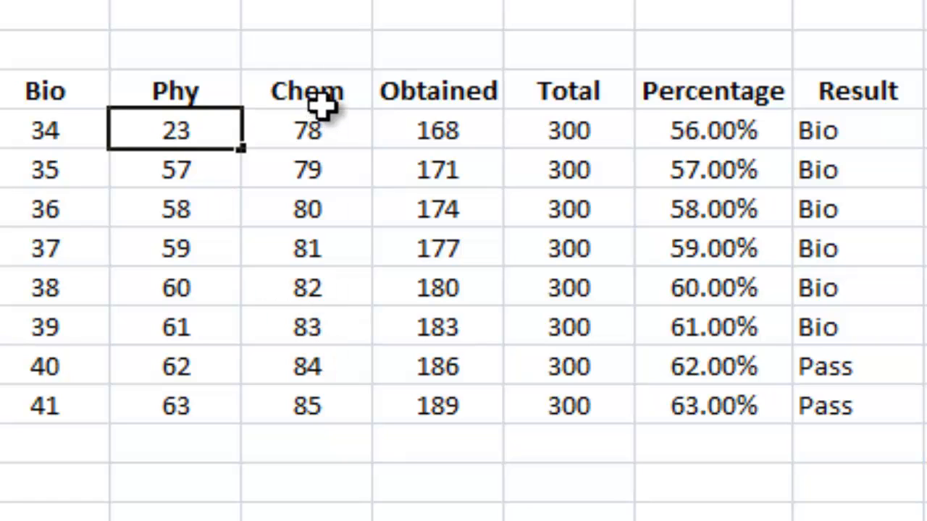
pyautogui.click(321, 127)
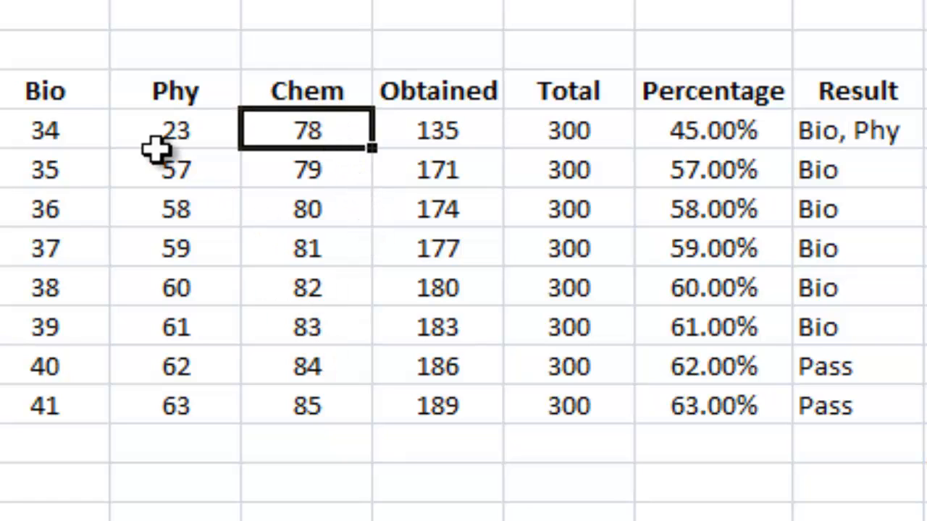
pyautogui.click(176, 131)
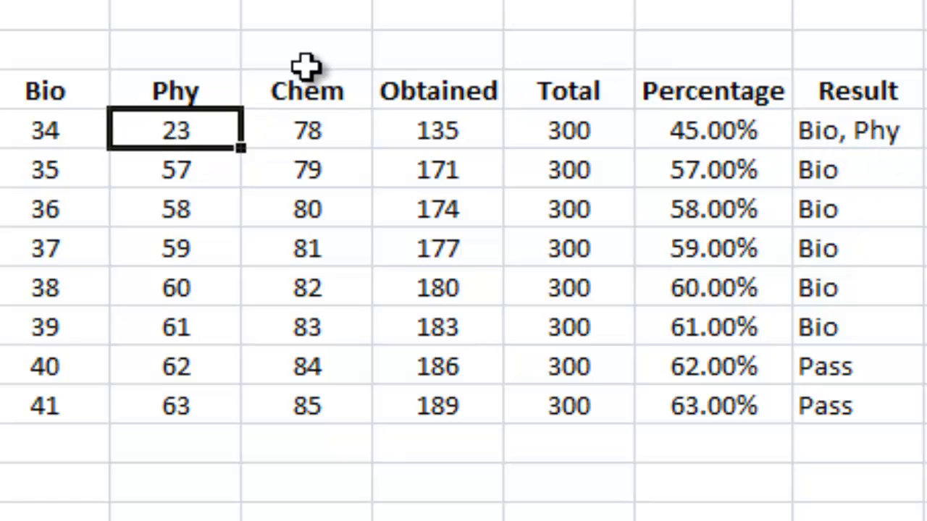
pyautogui.click(308, 124)
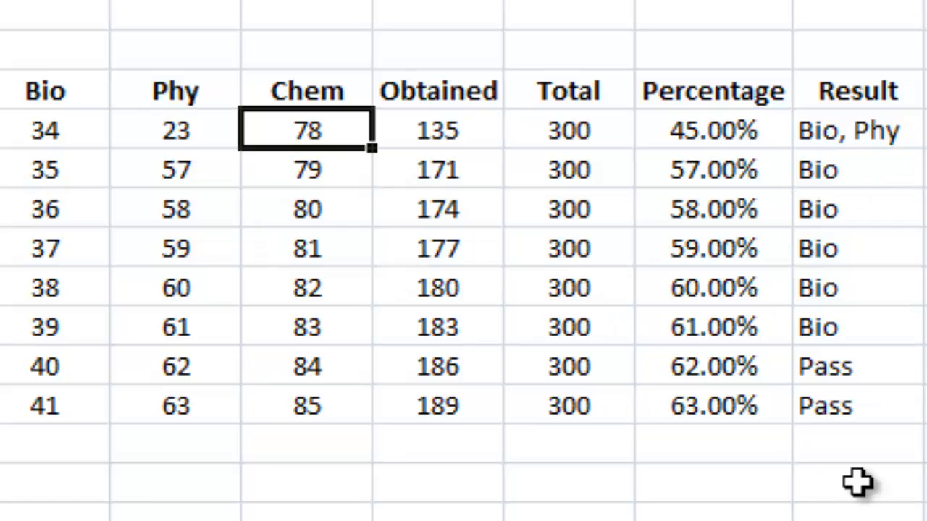
pyautogui.write('12')
pyautogui.click(925, 405)
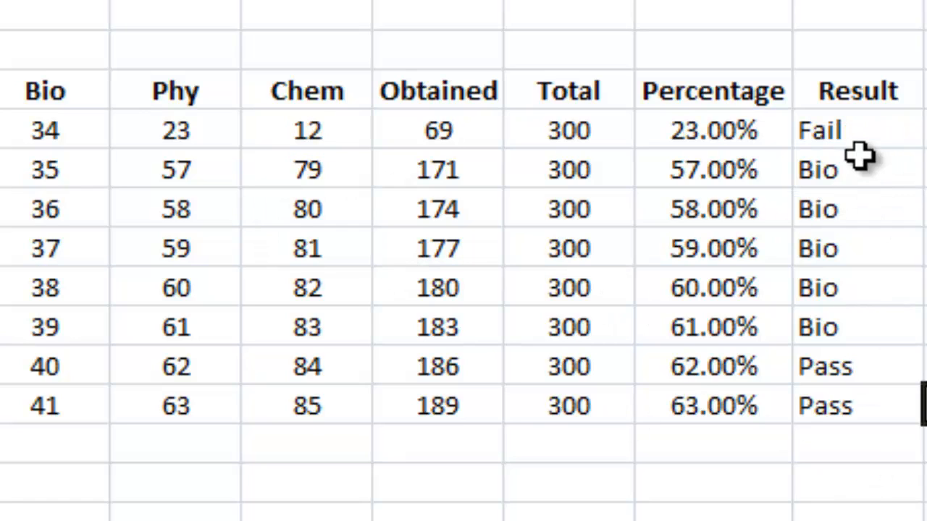
pyautogui.click(860, 144)
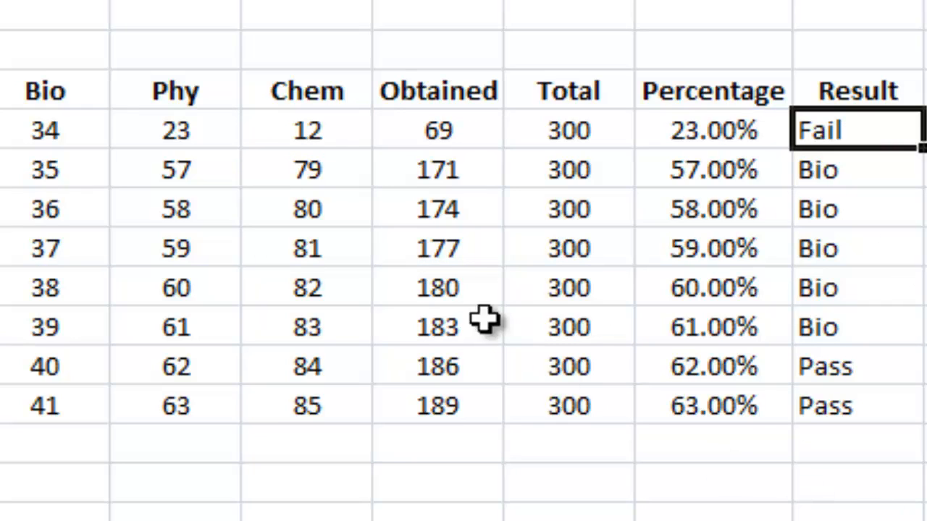
pyautogui.click(66, 174)
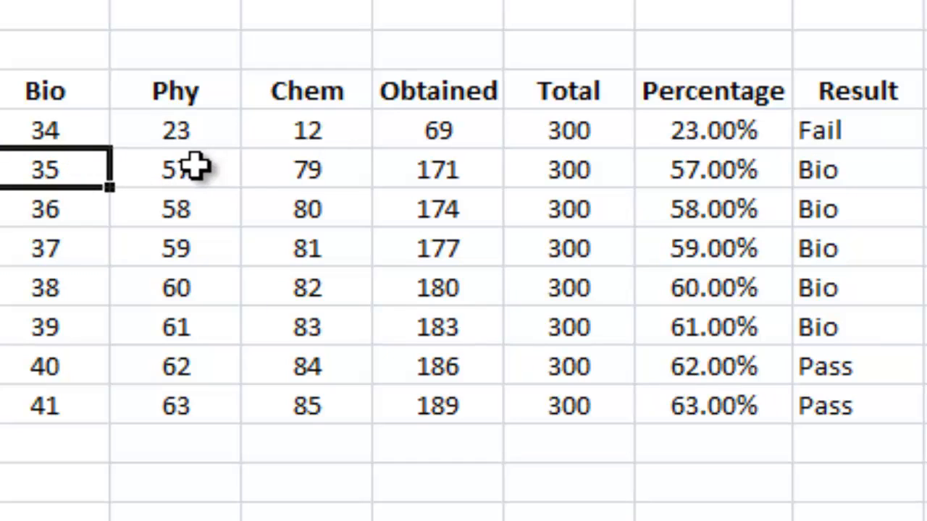
pyautogui.click(297, 173)
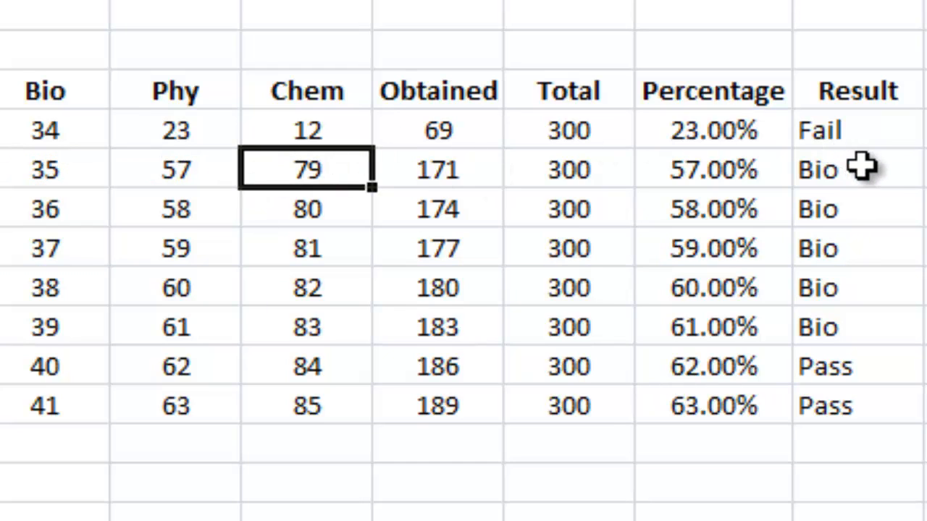
pyautogui.click(891, 175)
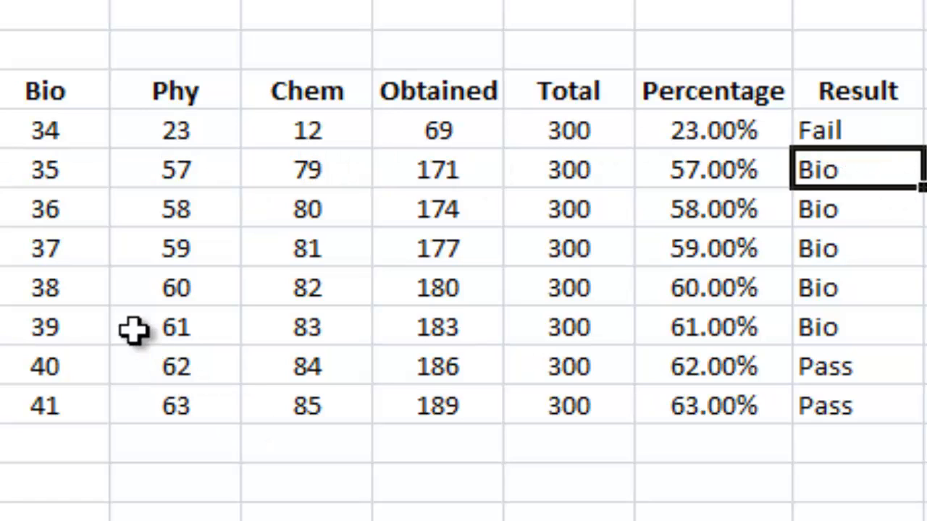
# Step: Set the third student's Bio mark to 45 and Phy mark to 12 to test the Result formula
pyautogui.click(59, 204)
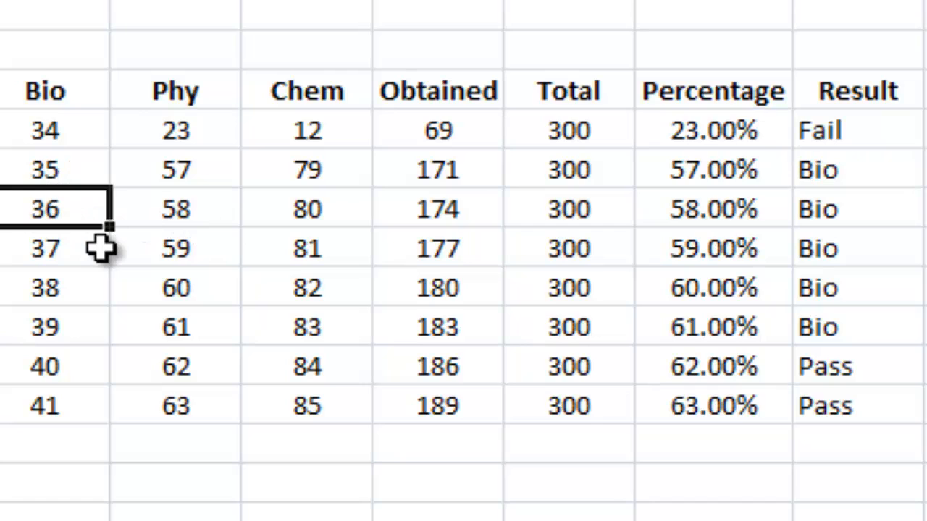
pyautogui.write('45')
pyautogui.click(174, 475)
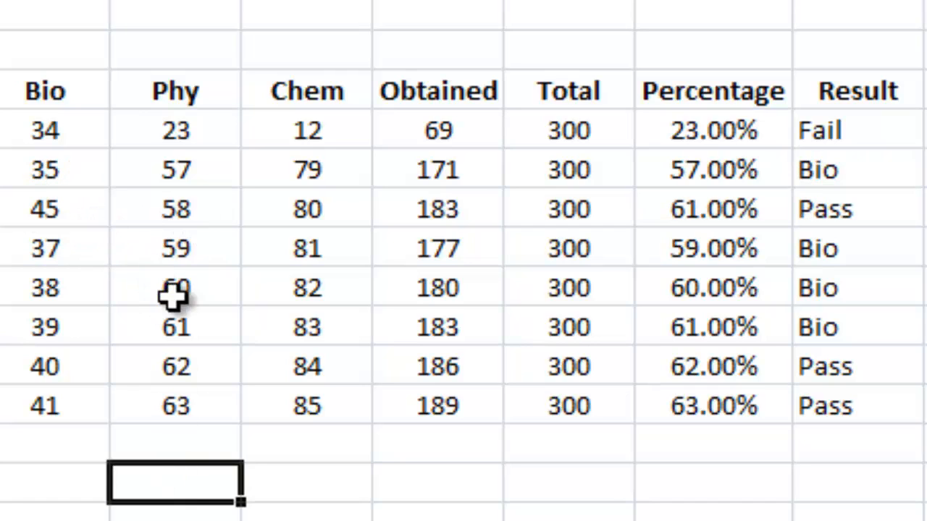
pyautogui.click(181, 208)
pyautogui.write('12')
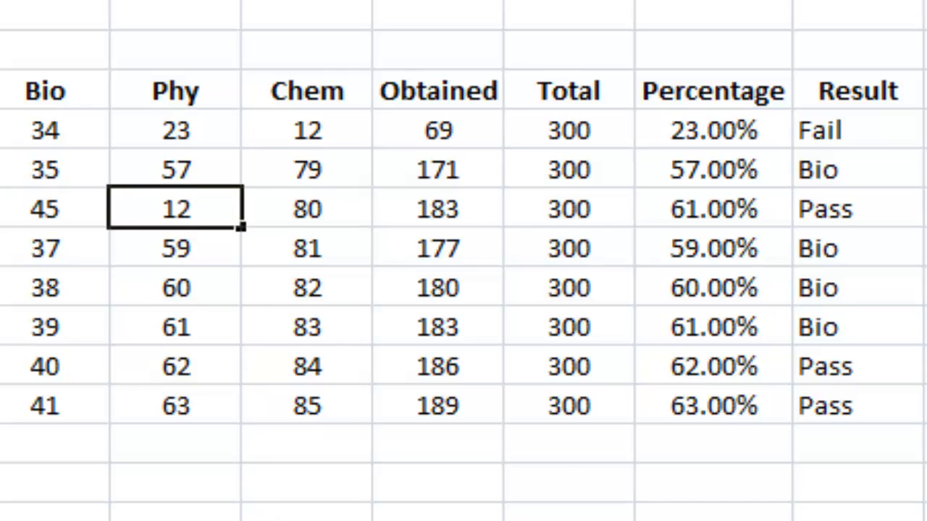
pyautogui.click(540, 516)
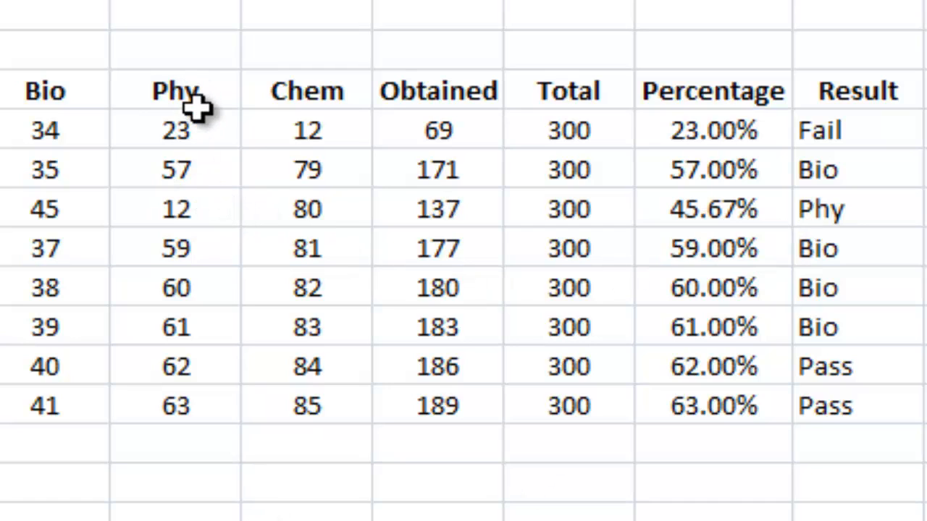